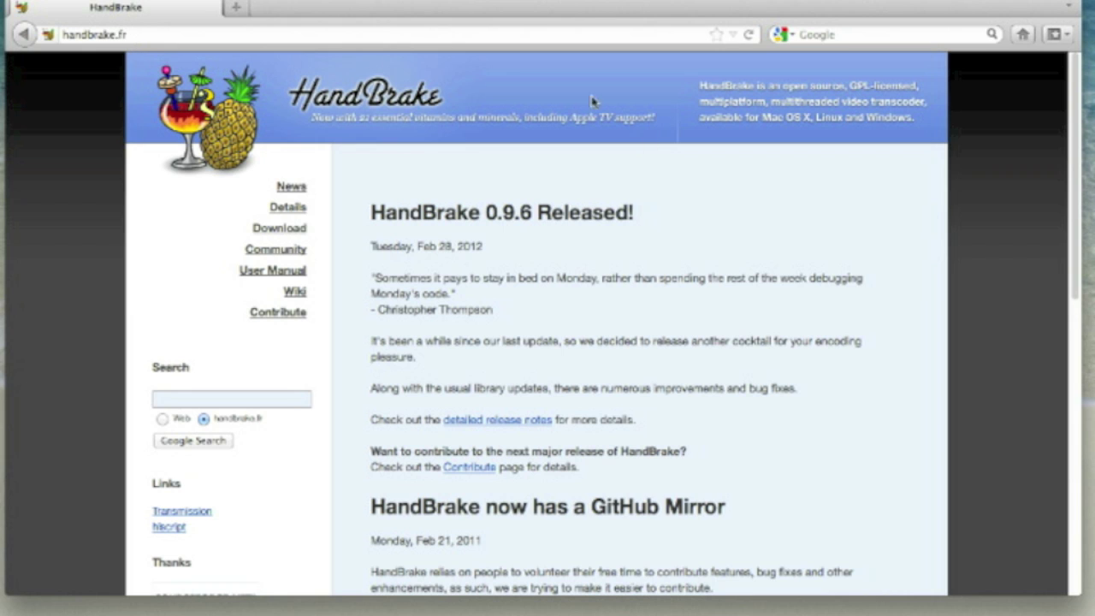
Go to the Download page on handbrake.fr from the left navigation
left_click(295, 229)
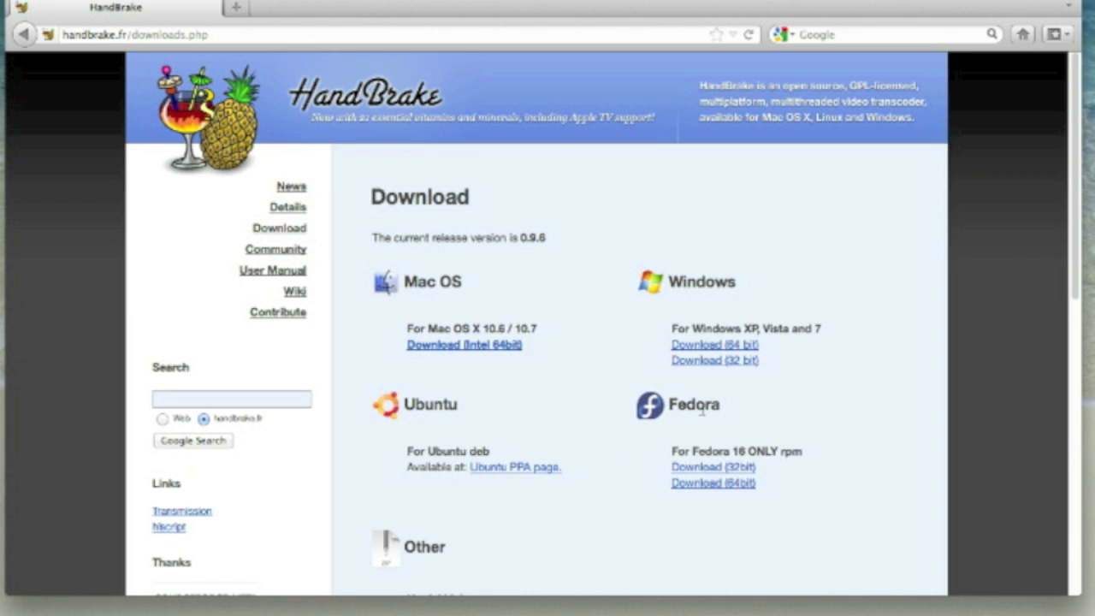
Download and save the HandBrake 0.9.6 Mac OS Intel 64-bit disk image
left_click(496, 351)
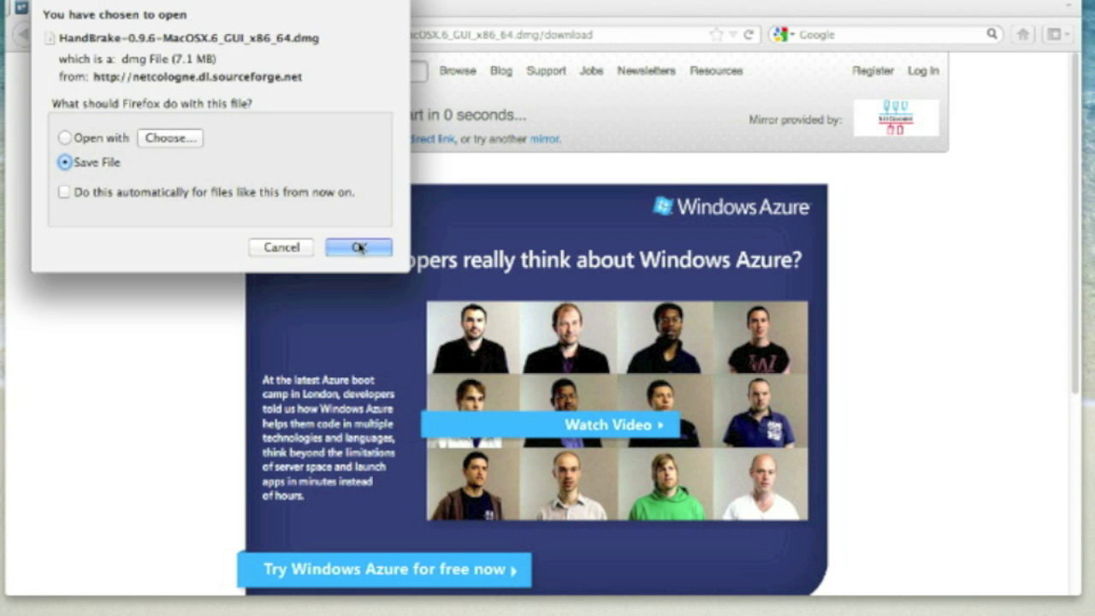
left_click(359, 247)
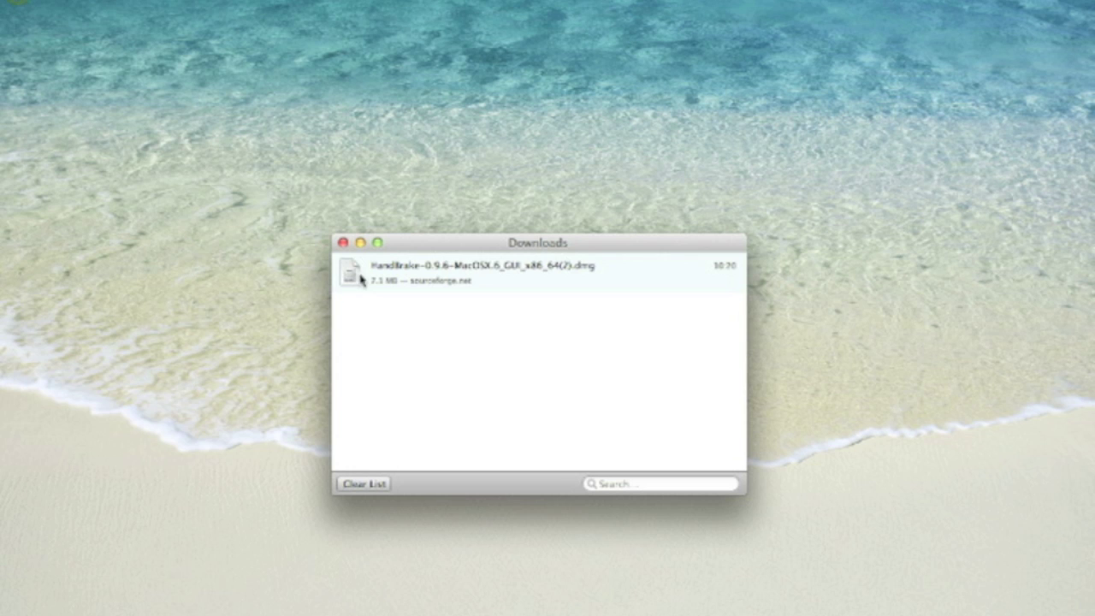
left_click(361, 280)
Mount the HandBrake disk image and copy HandBrake into the Applications folder
double_click(379, 285)
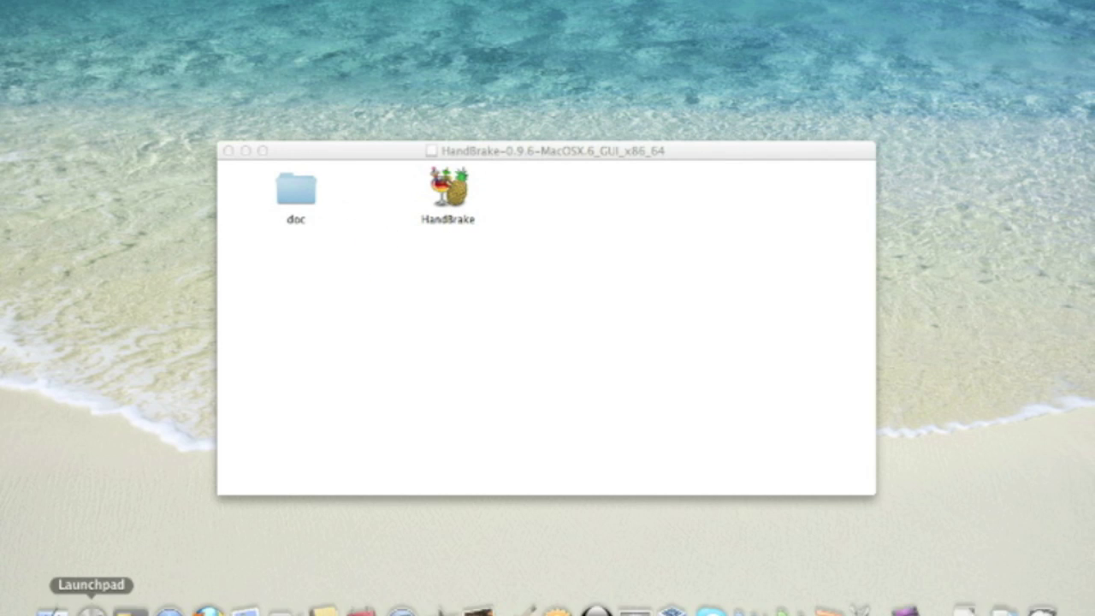
left_click(112, 0)
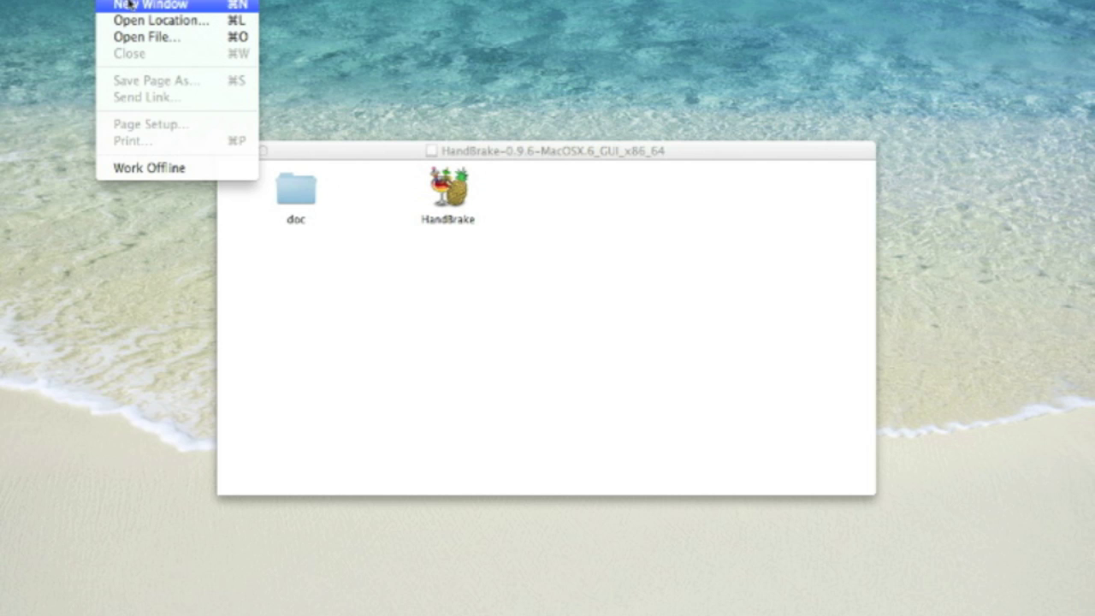
mouse_move(99, 1)
left_click(308, 175)
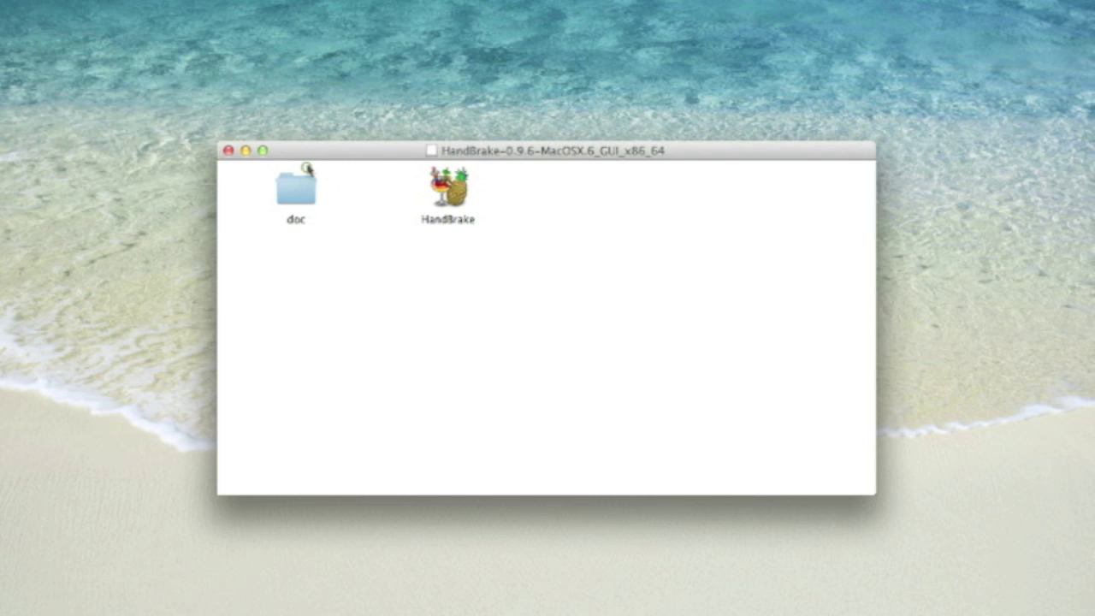
key("super+n")
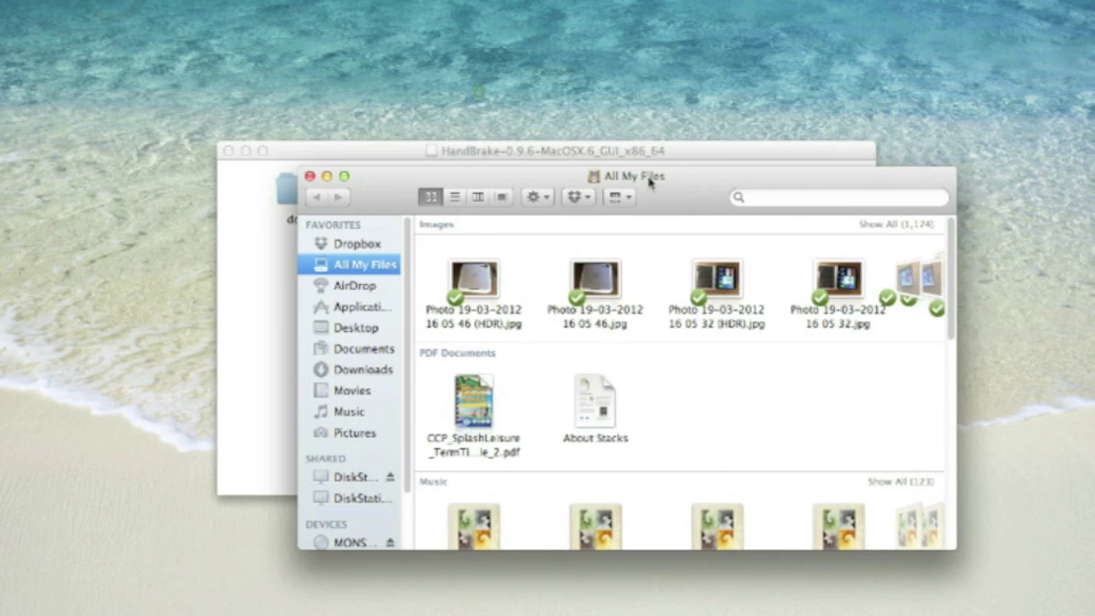
left_click_drag(650, 180, 823, 236)
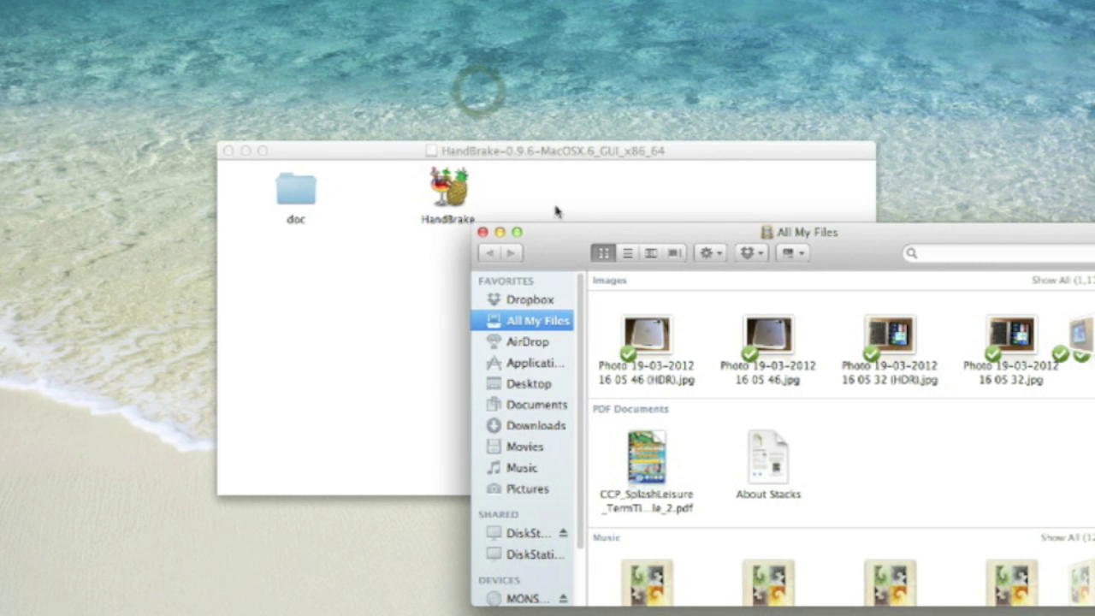
left_click_drag(451, 197, 524, 368)
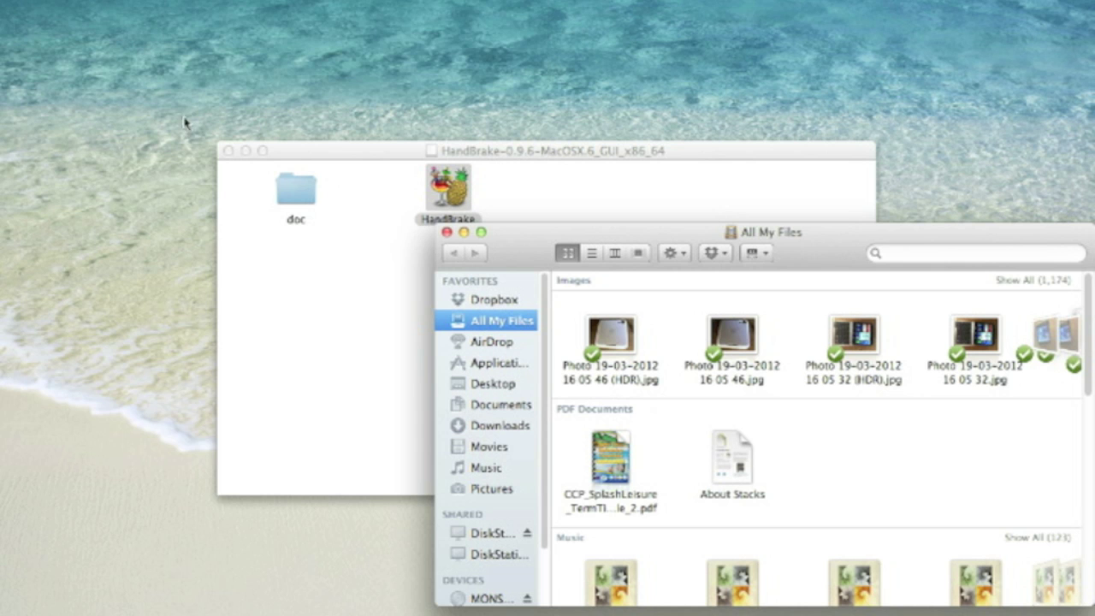
Close the disk image and launch HandBrake from Applications, approving the Internet-download warning
left_click(224, 152)
left_click_drag(516, 255, 352, 131)
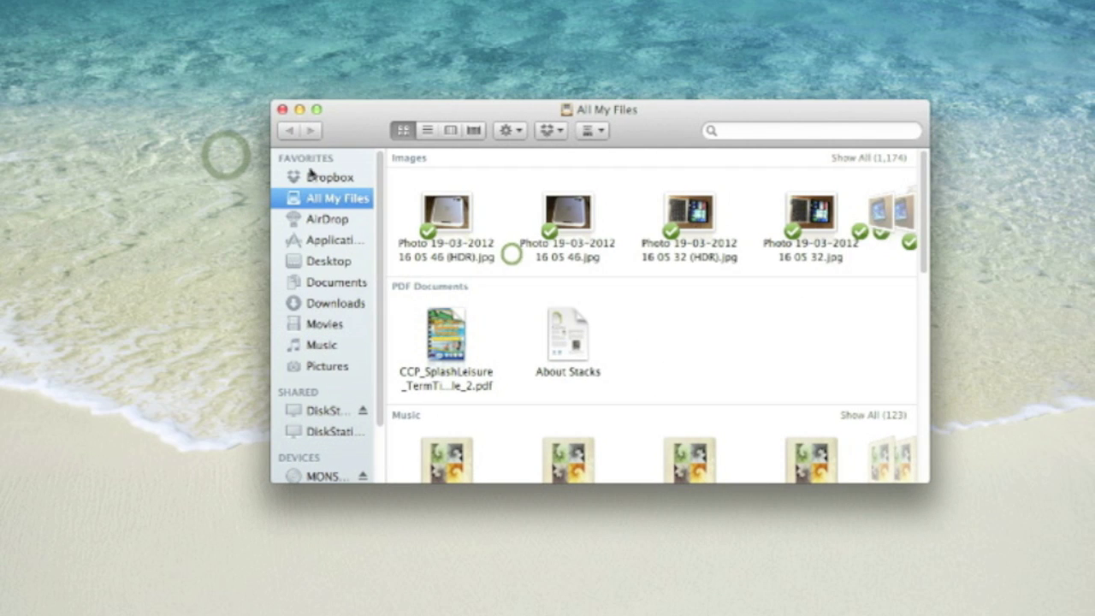
left_click(329, 239)
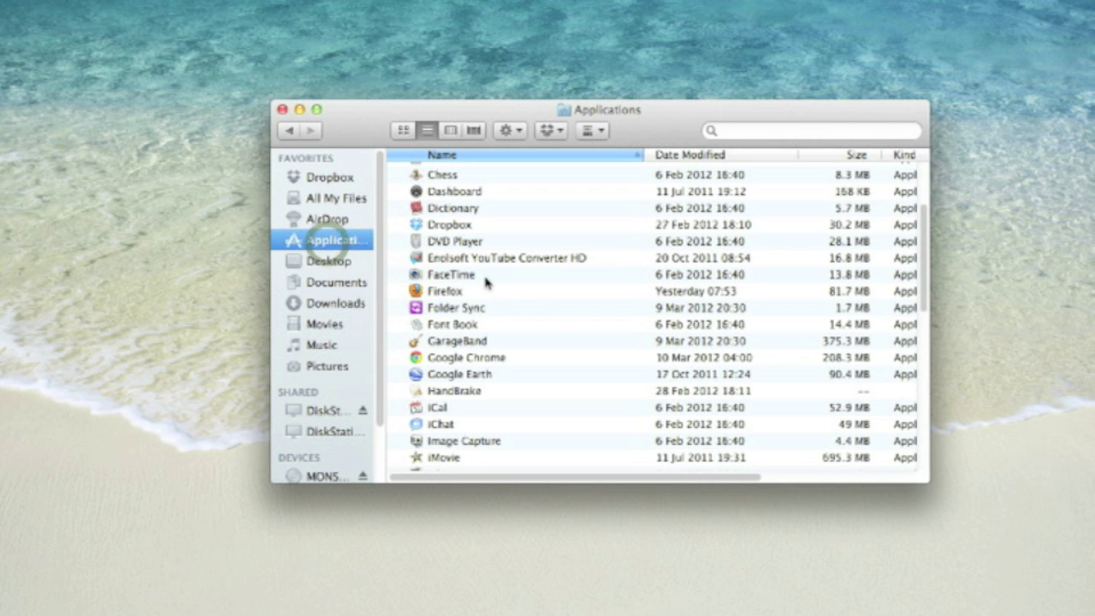
double_click(455, 394)
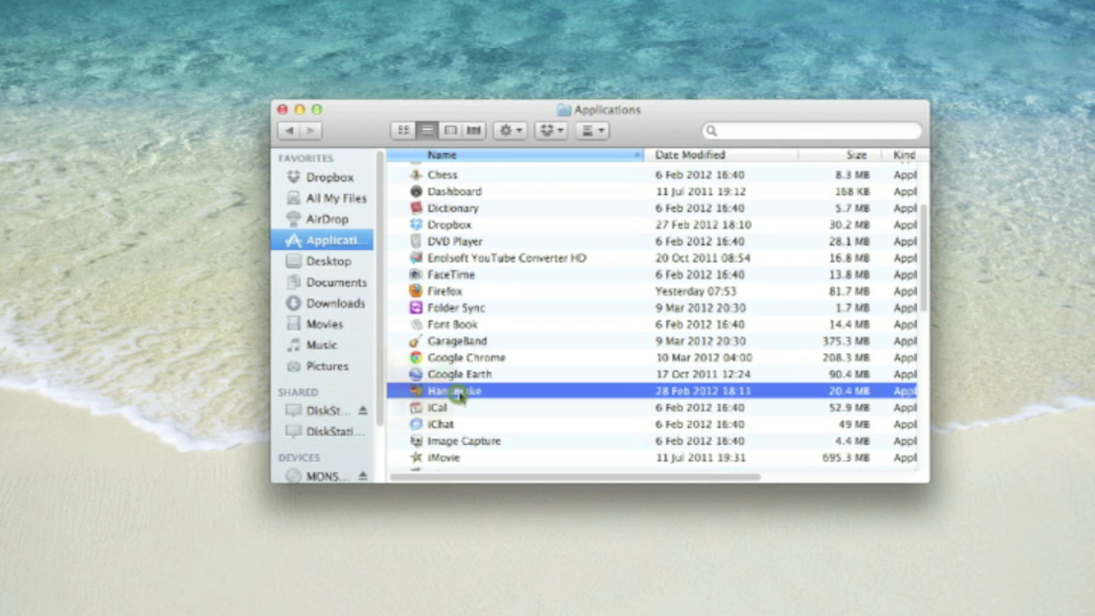
left_click(688, 227)
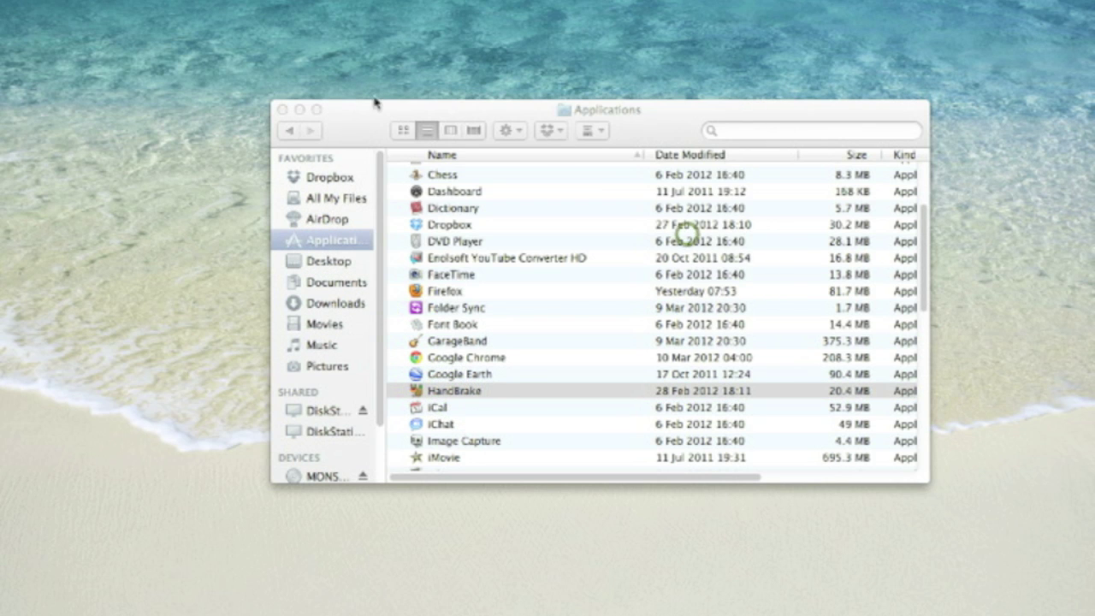
Answer the update prompt and pick the MONSTERS_VS_ALIENS disc under Devices as source
left_click(283, 110)
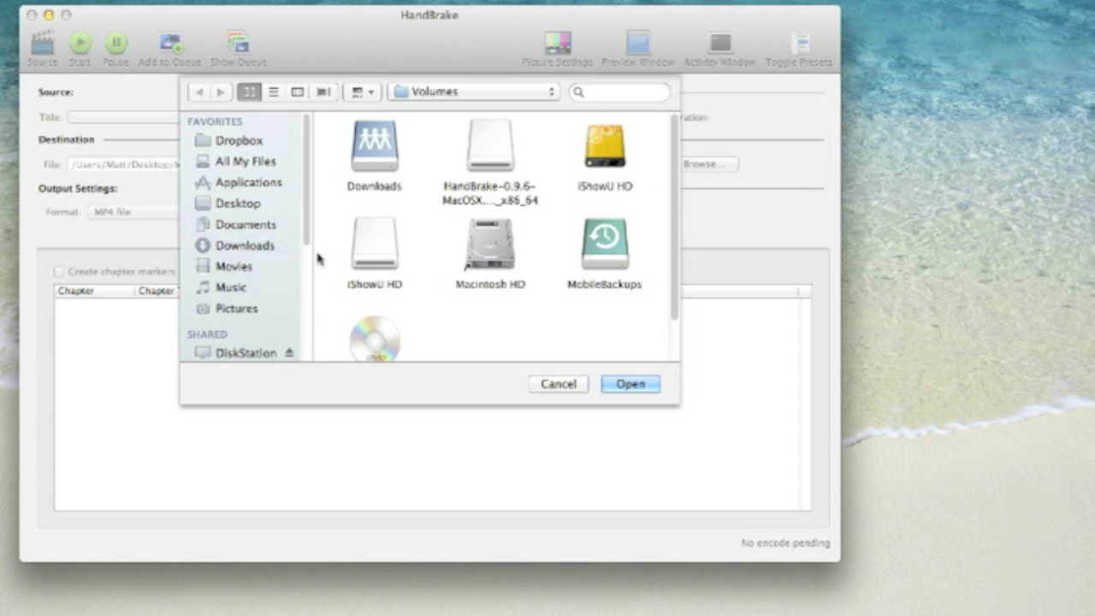
scroll(272, 337, "down", 5)
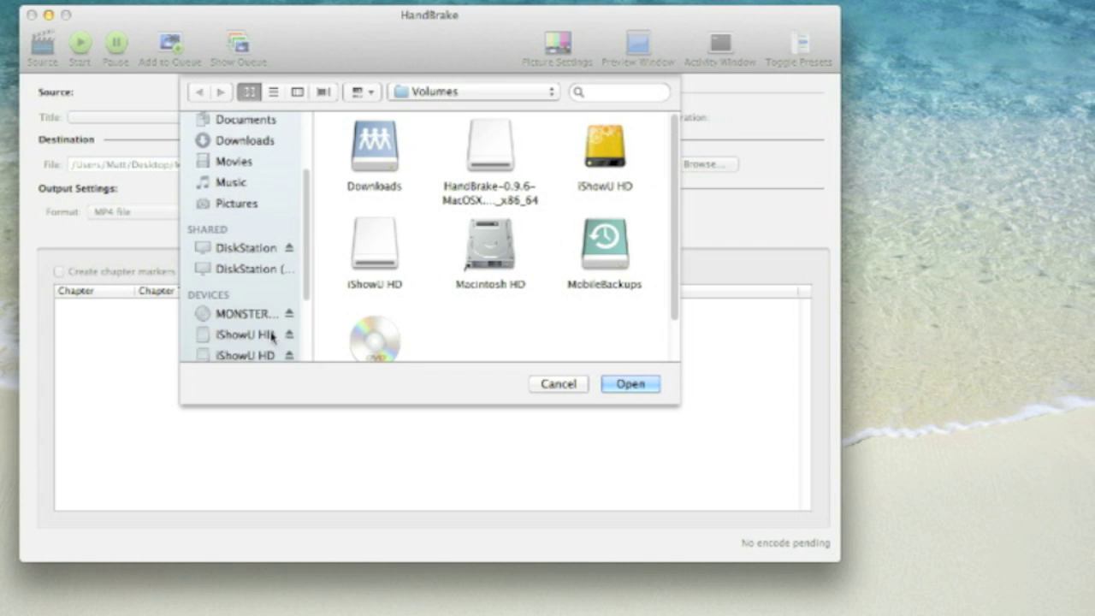
scroll(272, 337, "down", 2)
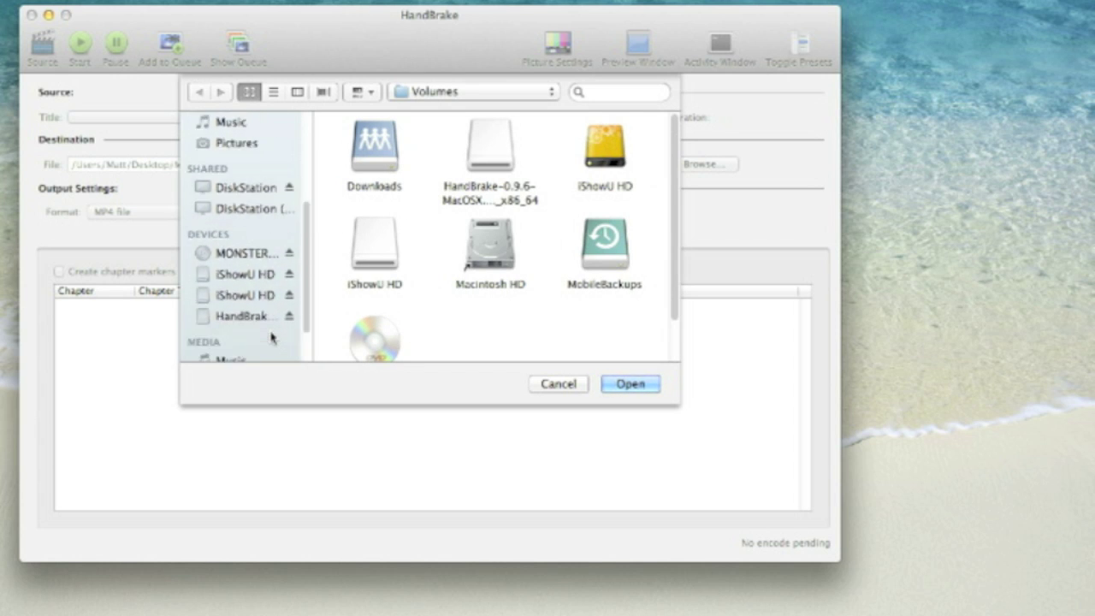
left_click(244, 252)
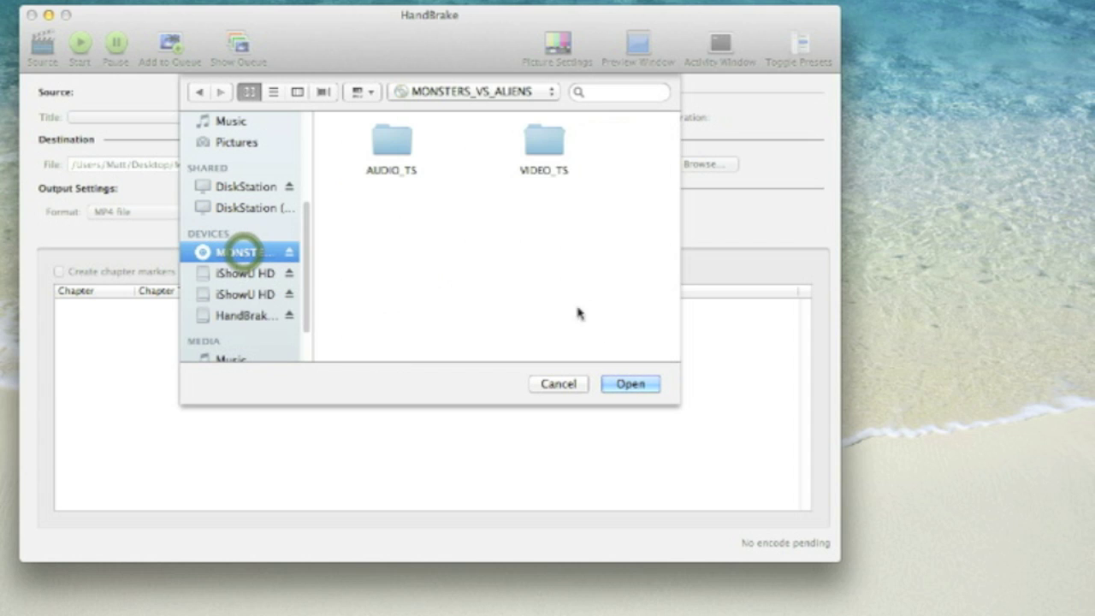
left_click(642, 384)
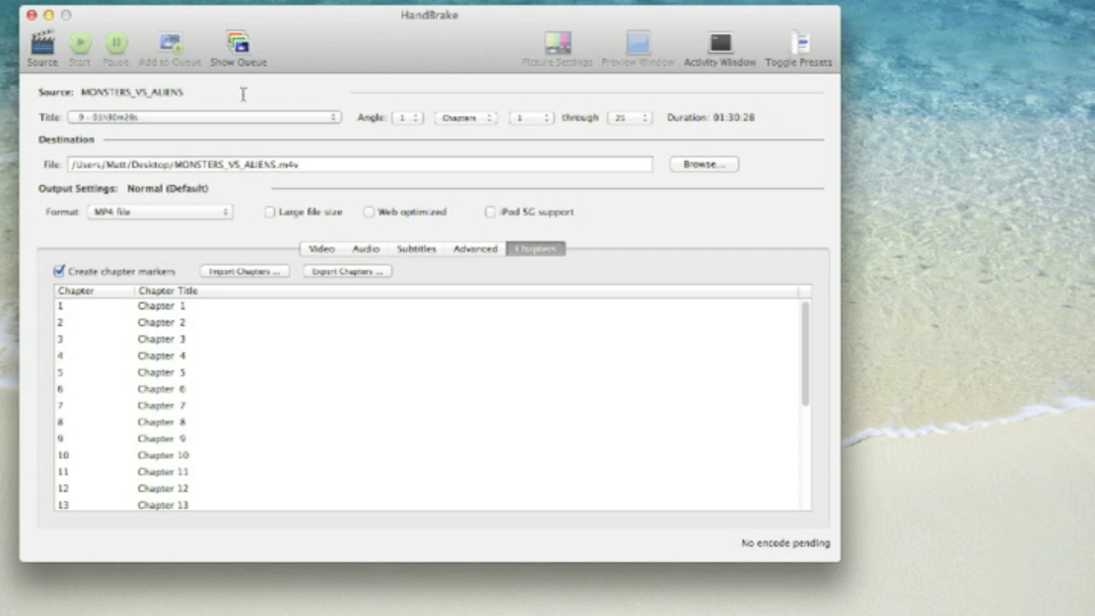
Wait for the DVD scan to load title 9 (01:30:28) with chapters 1–25
double_click(190, 90)
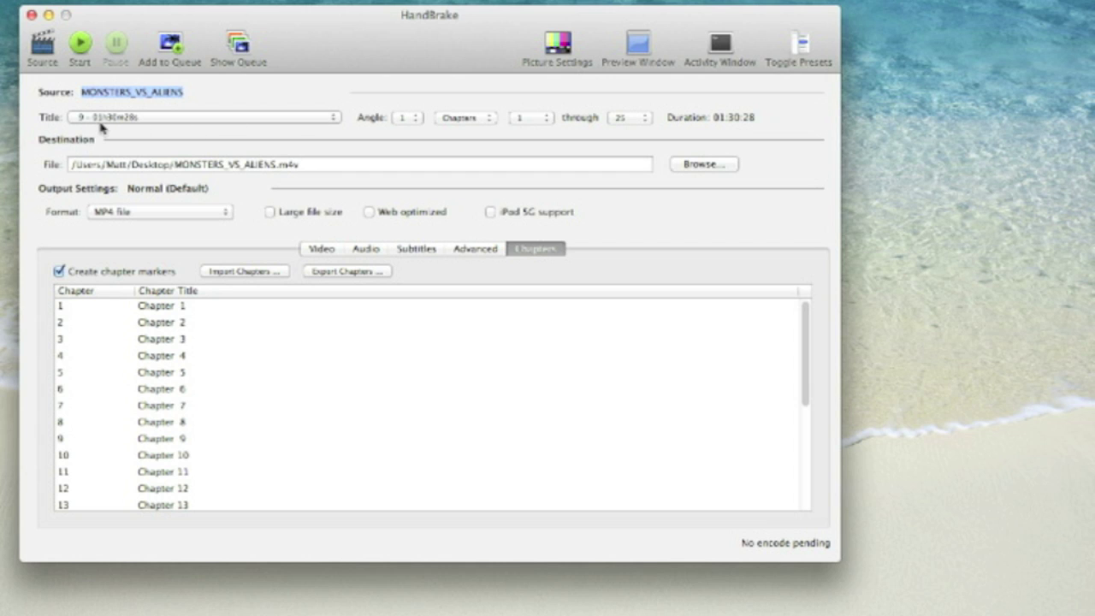
left_click(333, 125)
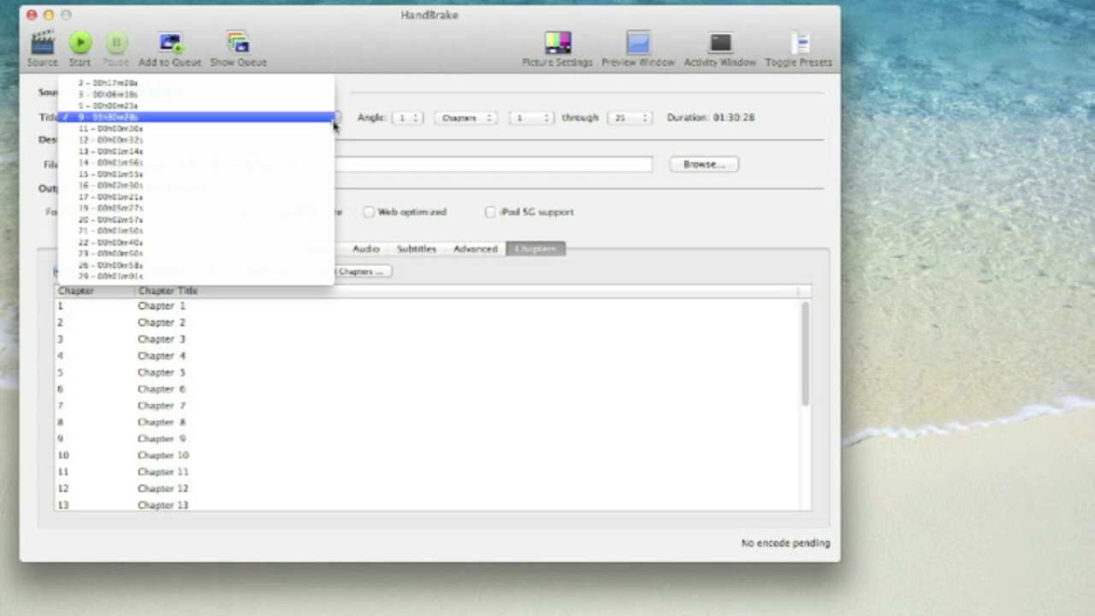
left_click(135, 120)
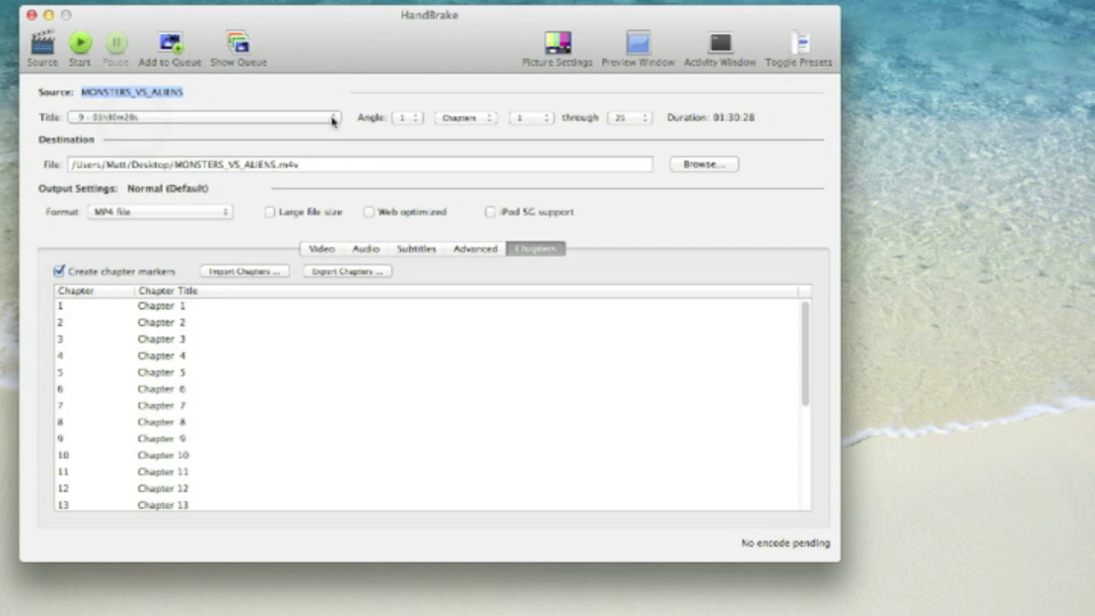
left_click(418, 120)
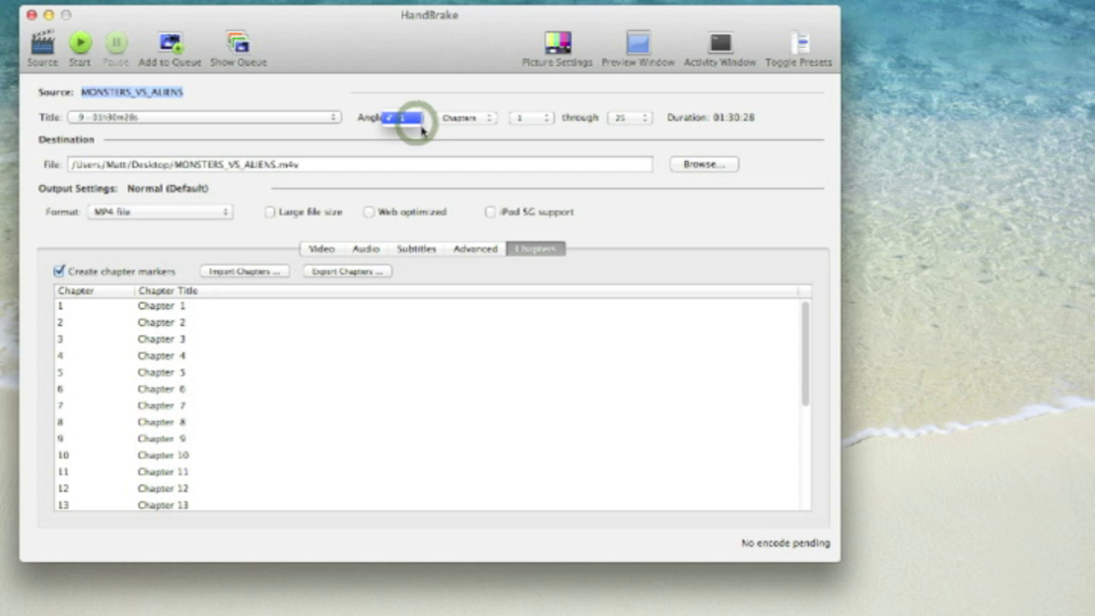
left_click(419, 124)
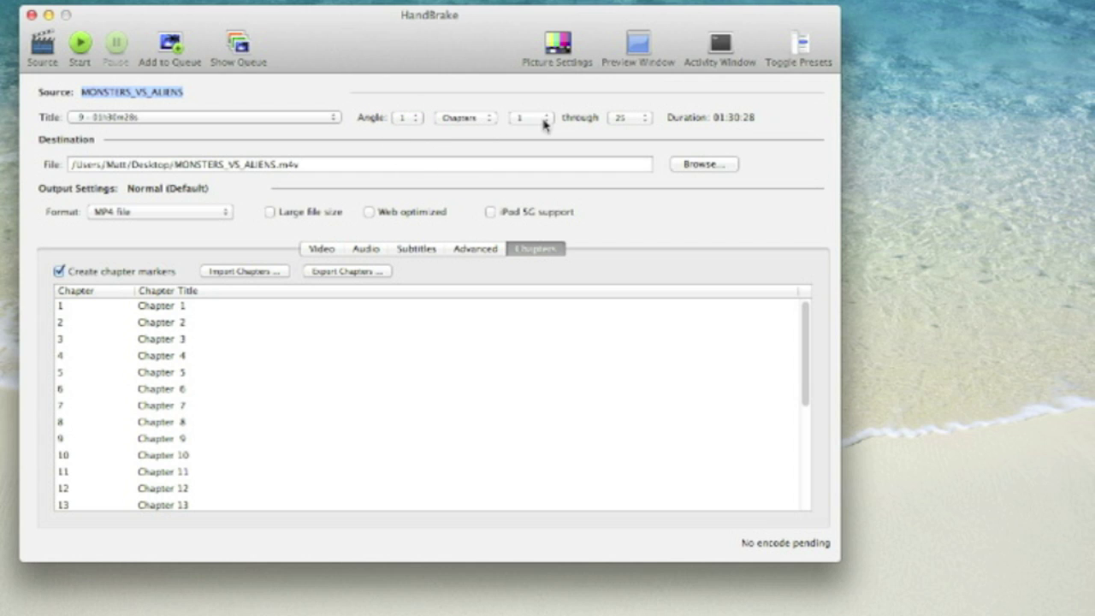
left_click(642, 119)
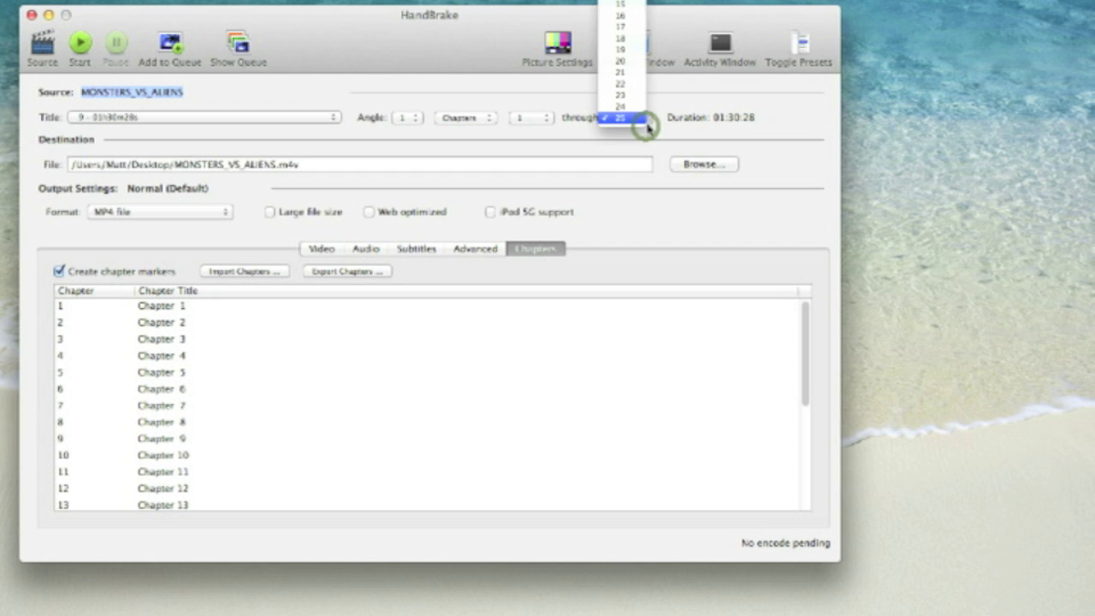
left_click(649, 126)
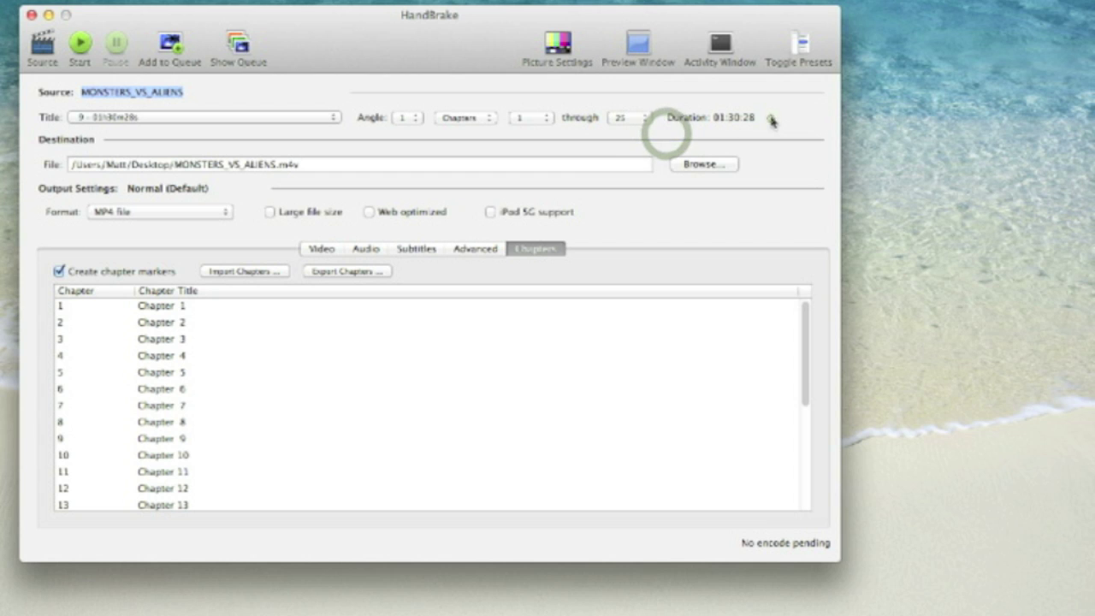
left_click(771, 118)
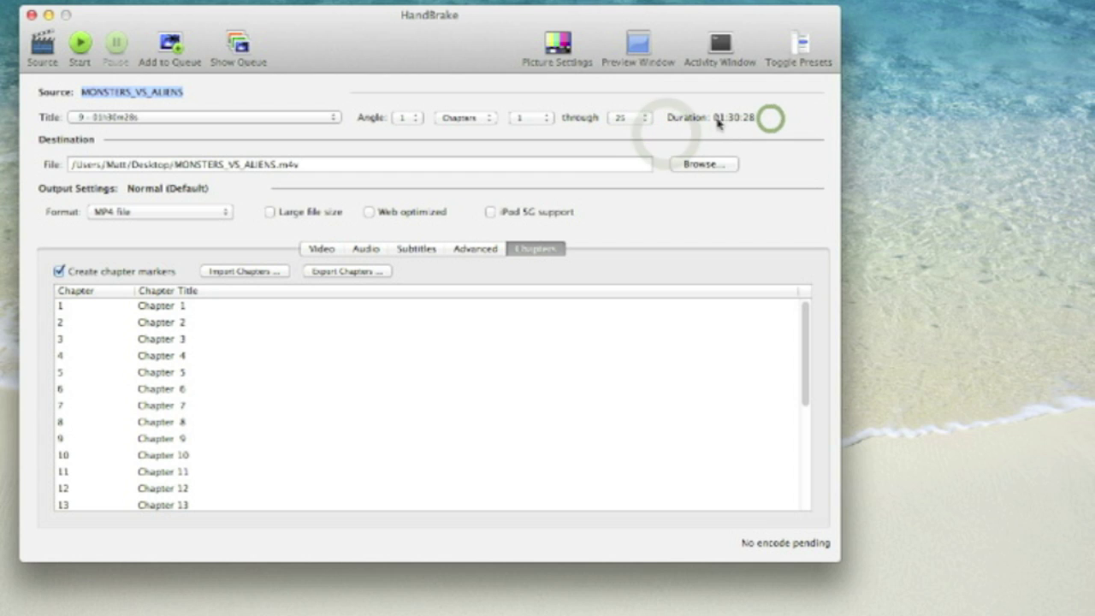
left_click(225, 215)
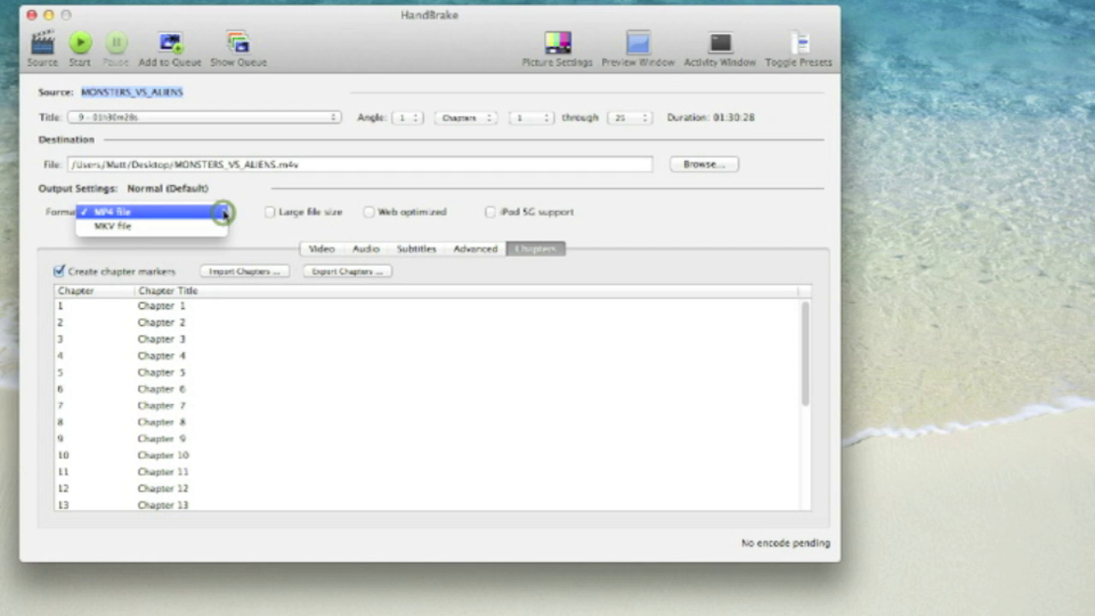
left_click(143, 219)
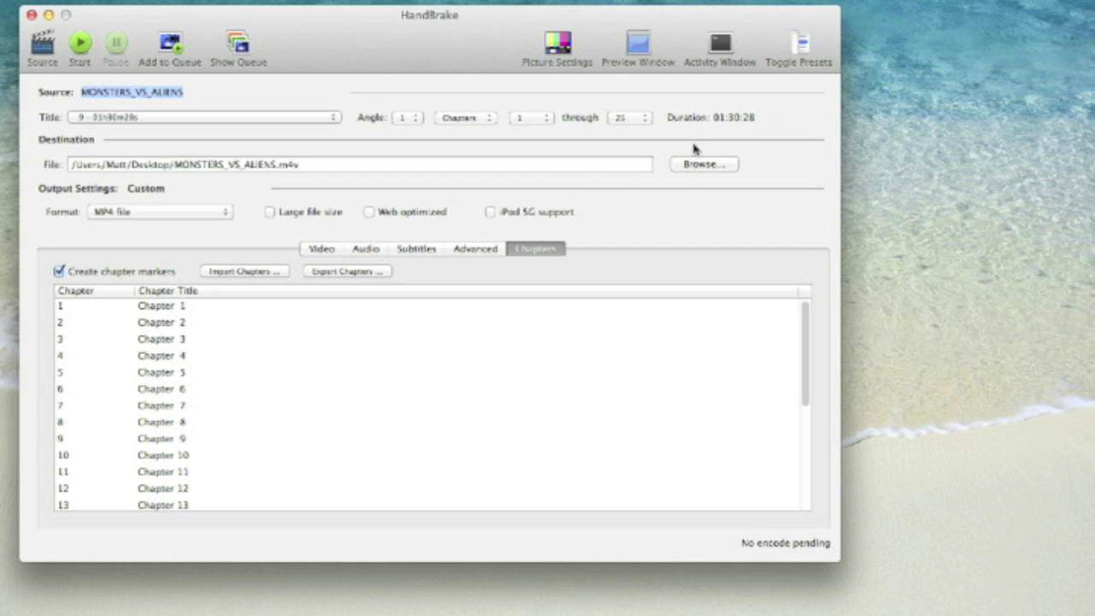
left_click(323, 249)
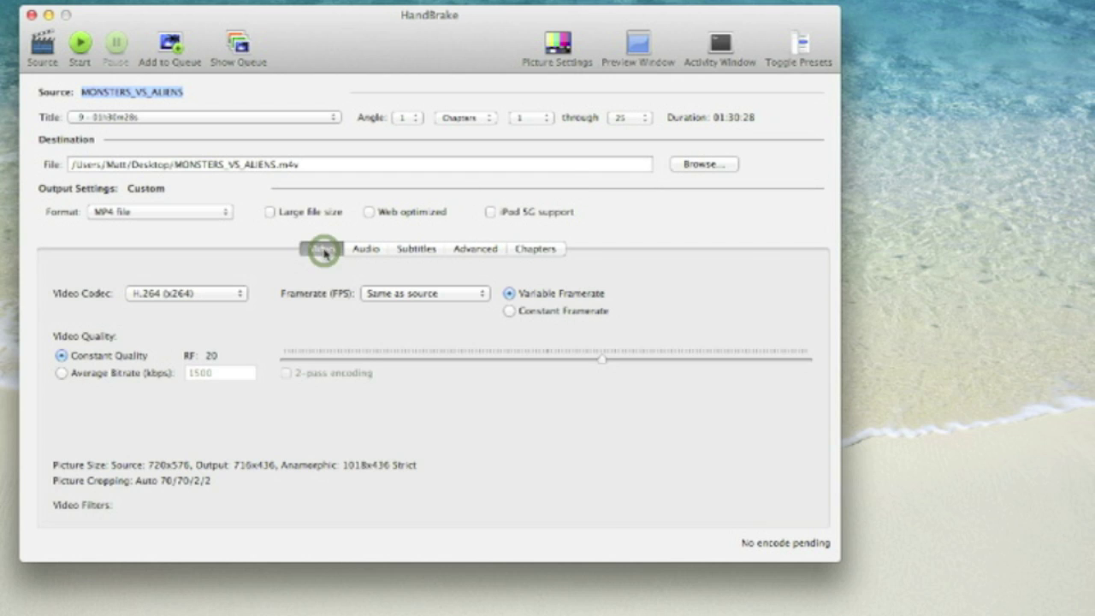
Keep the video codec at H.264 (x264) and framerate at Same as source
left_click(243, 295)
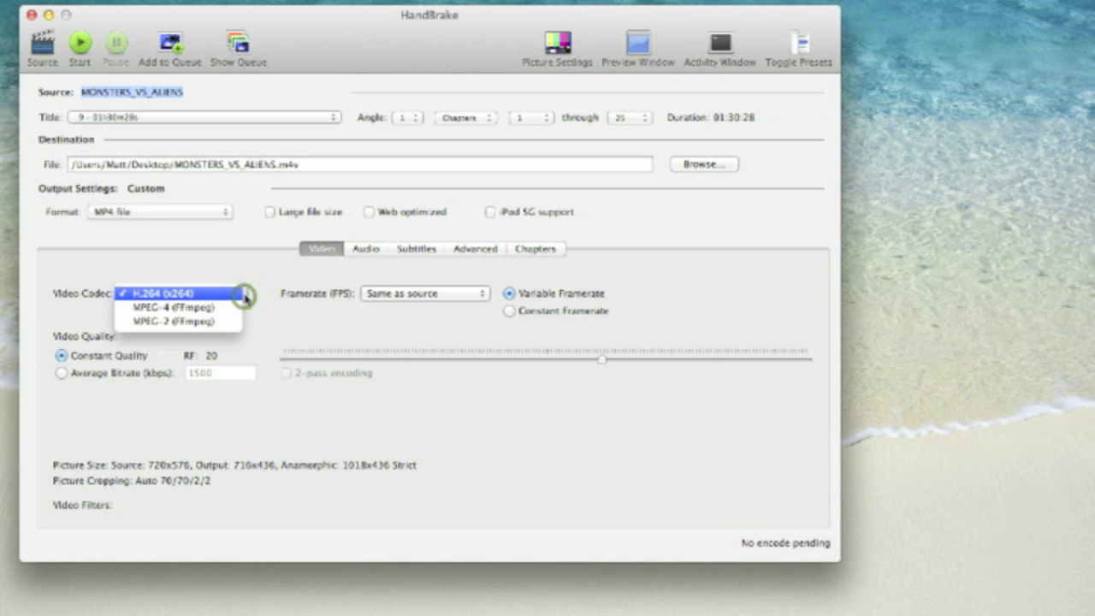
left_click(189, 297)
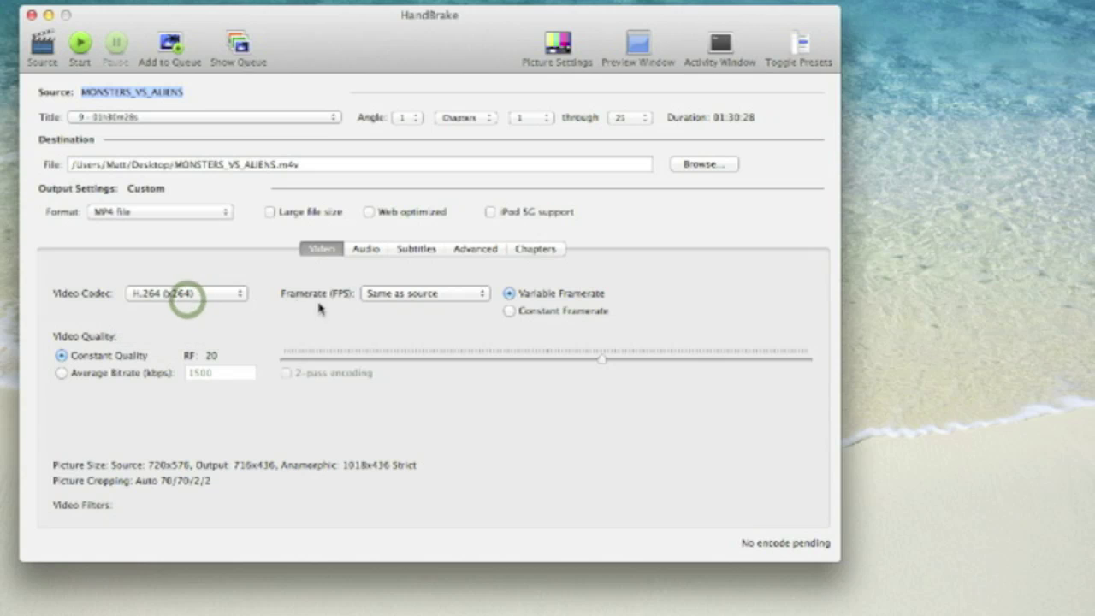
left_click(482, 296)
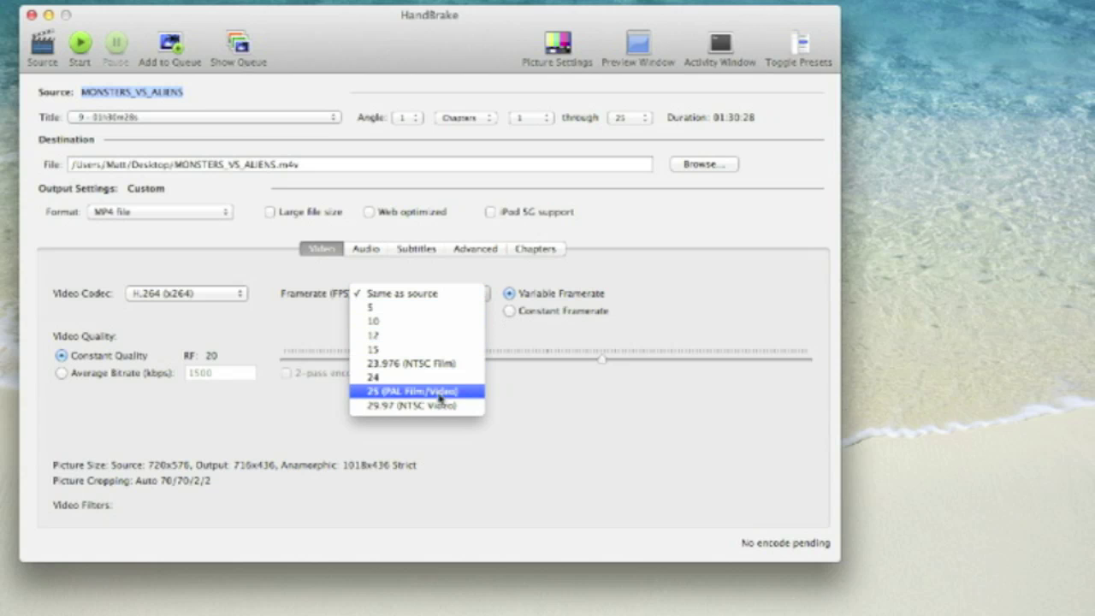
left_click(432, 295)
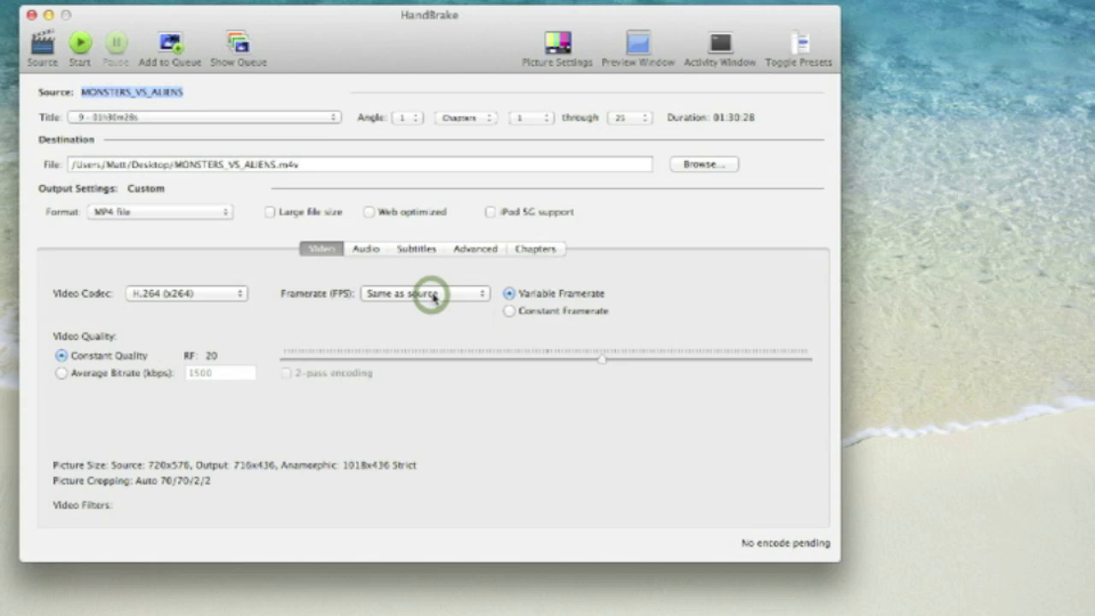
left_click(363, 252)
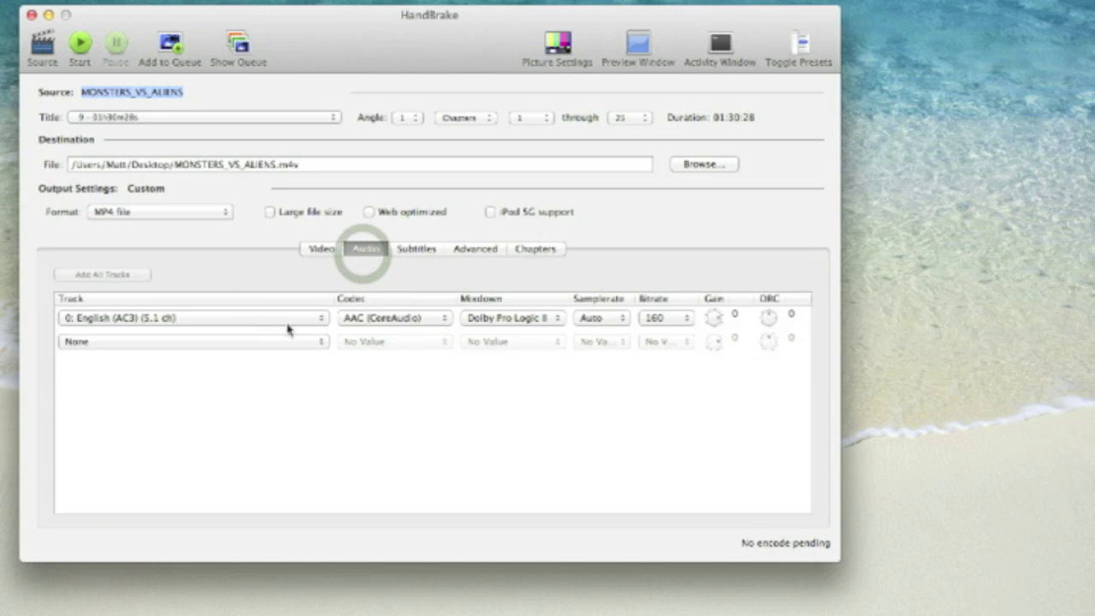
Keep the English AC3 5.1 track as AAC (CoreAudio), Dolby Pro Logic II, bitrate 160
left_click(324, 320)
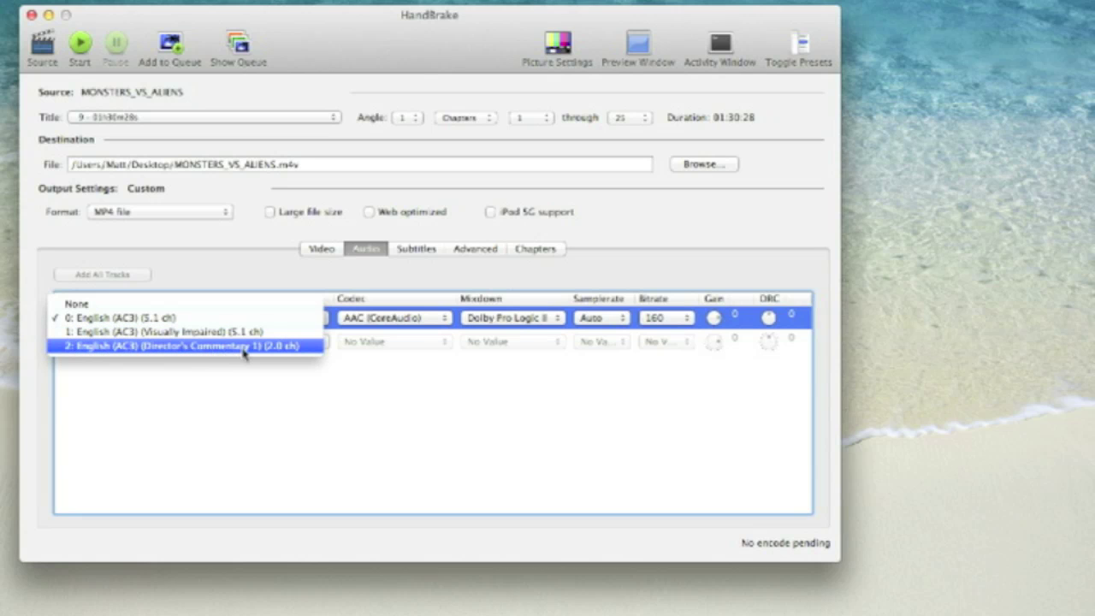
left_click(159, 320)
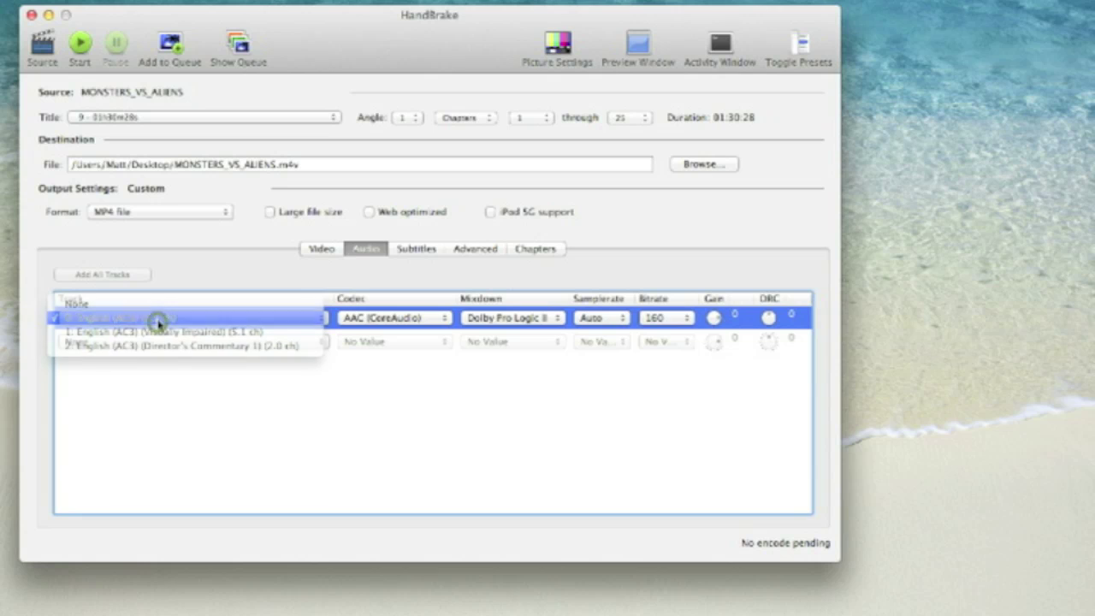
left_click(443, 319)
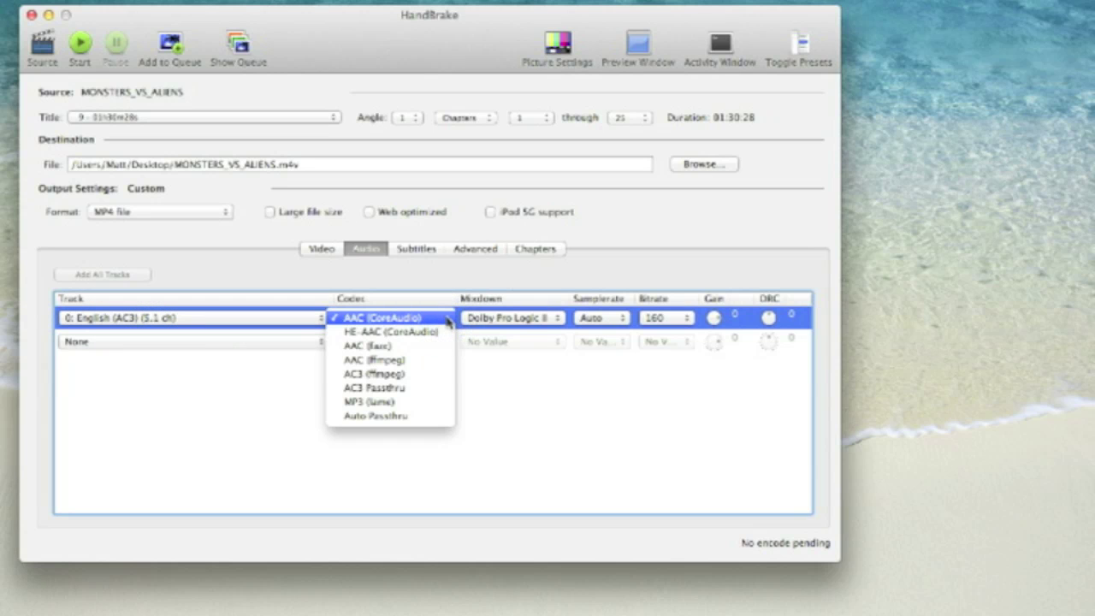
left_click(446, 319)
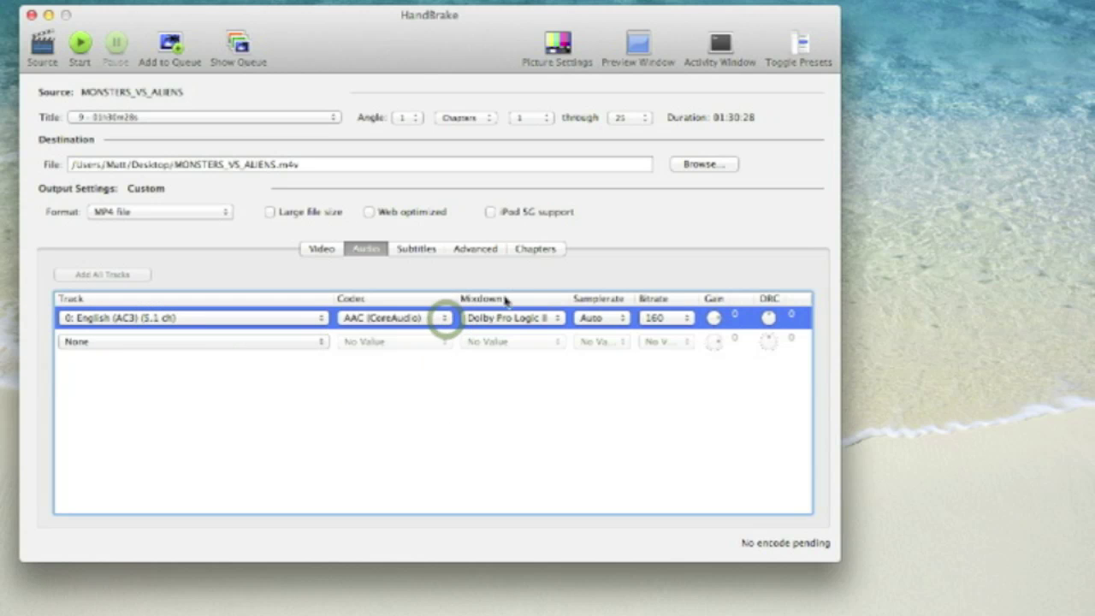
left_click(559, 320)
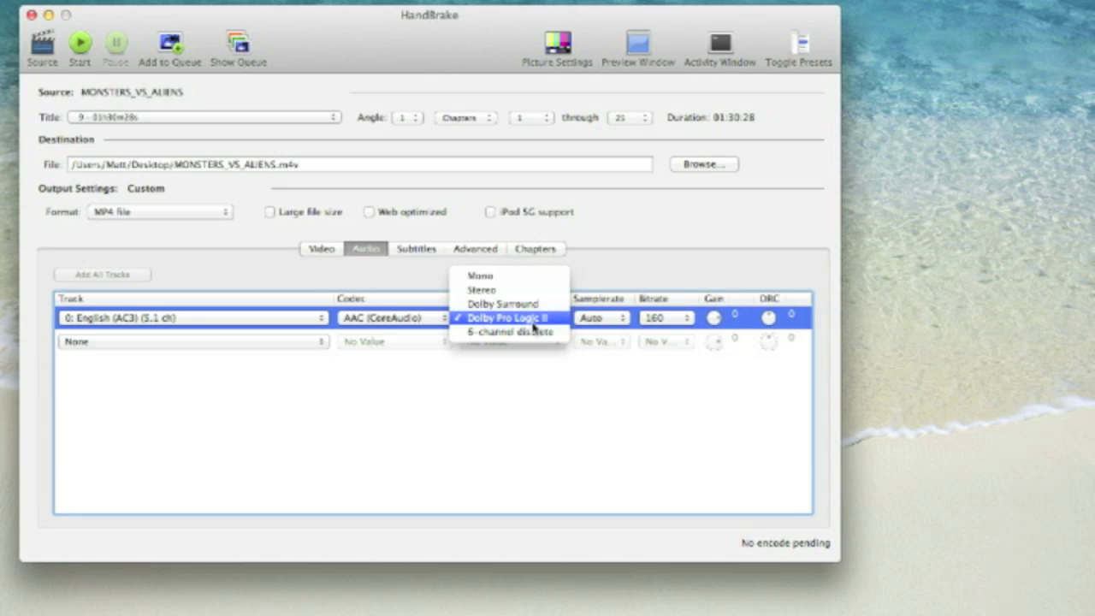
left_click(532, 321)
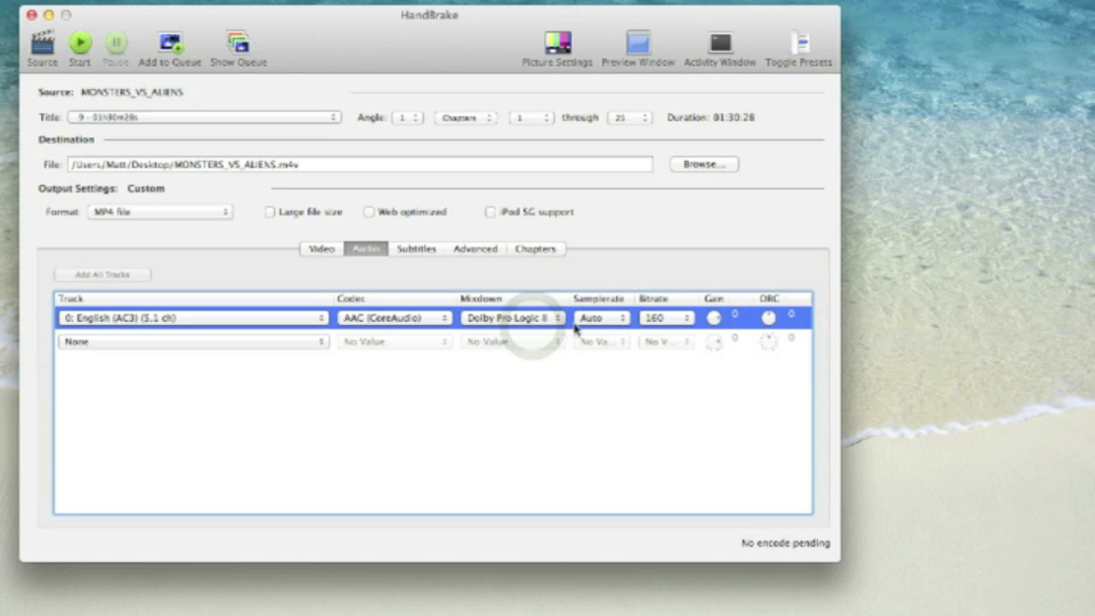
left_click(686, 319)
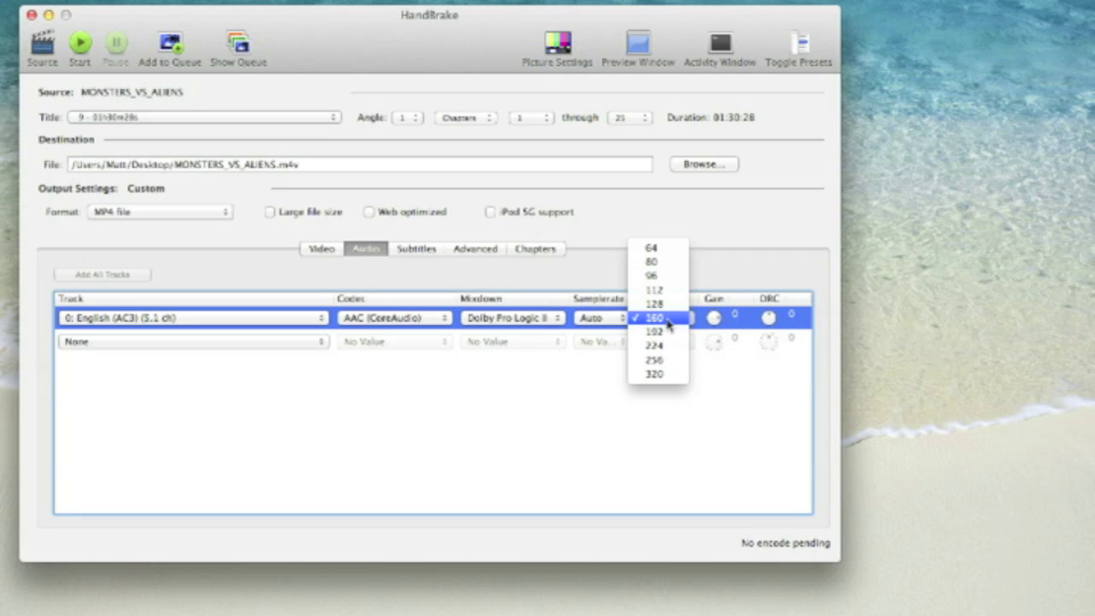
left_click(673, 318)
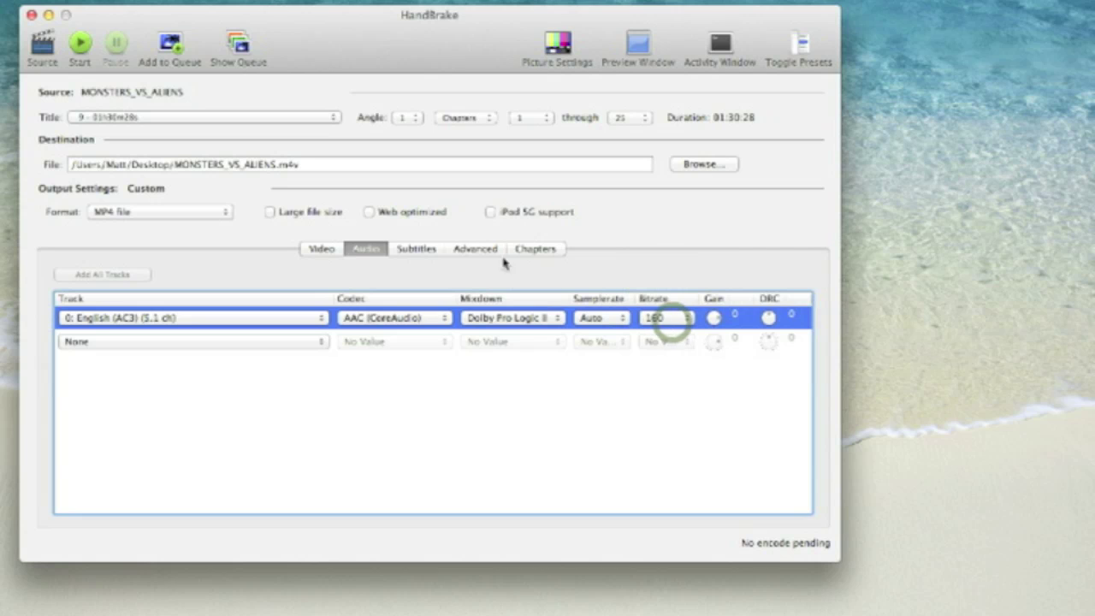
left_click(425, 249)
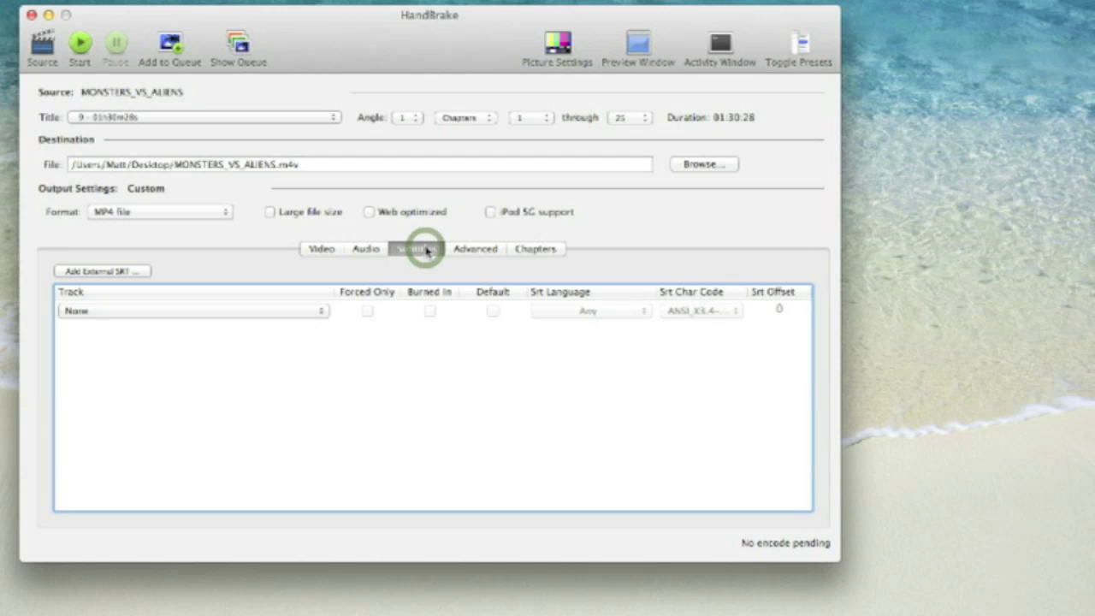
Set the subtitle track to None and view the advanced x264 options
left_click(321, 313)
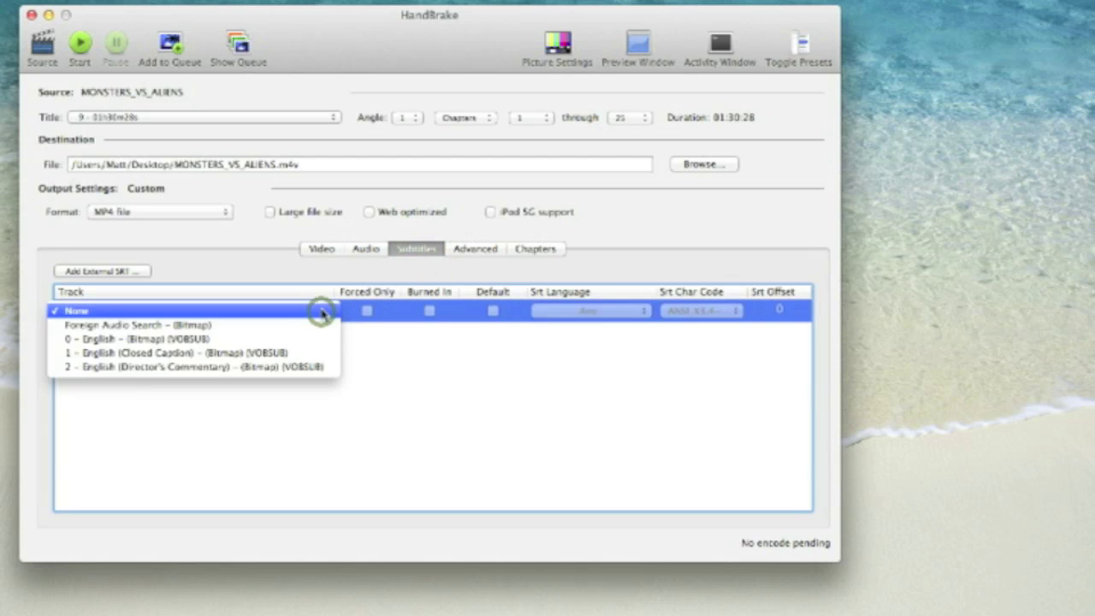
left_click(195, 313)
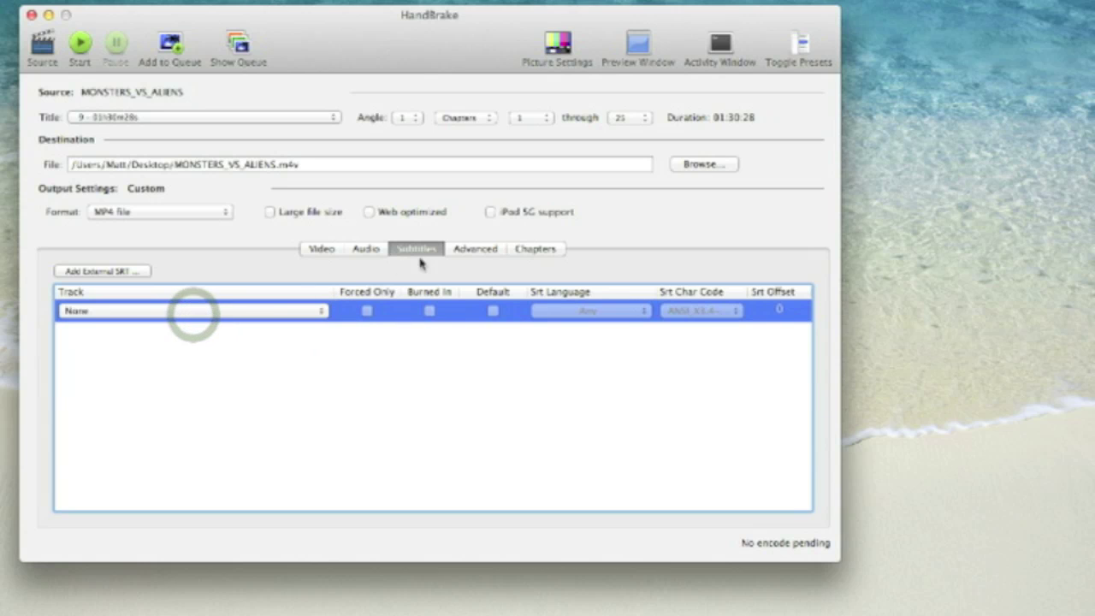
left_click(470, 250)
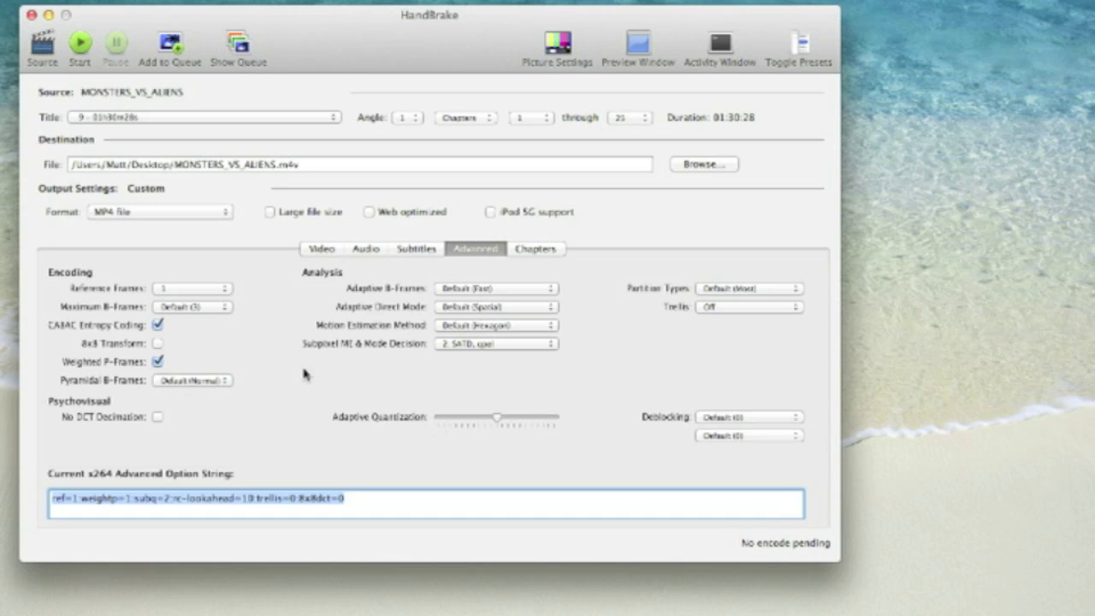
Scroll through the chapter list, leaving Create chapter markers checked
left_click(537, 249)
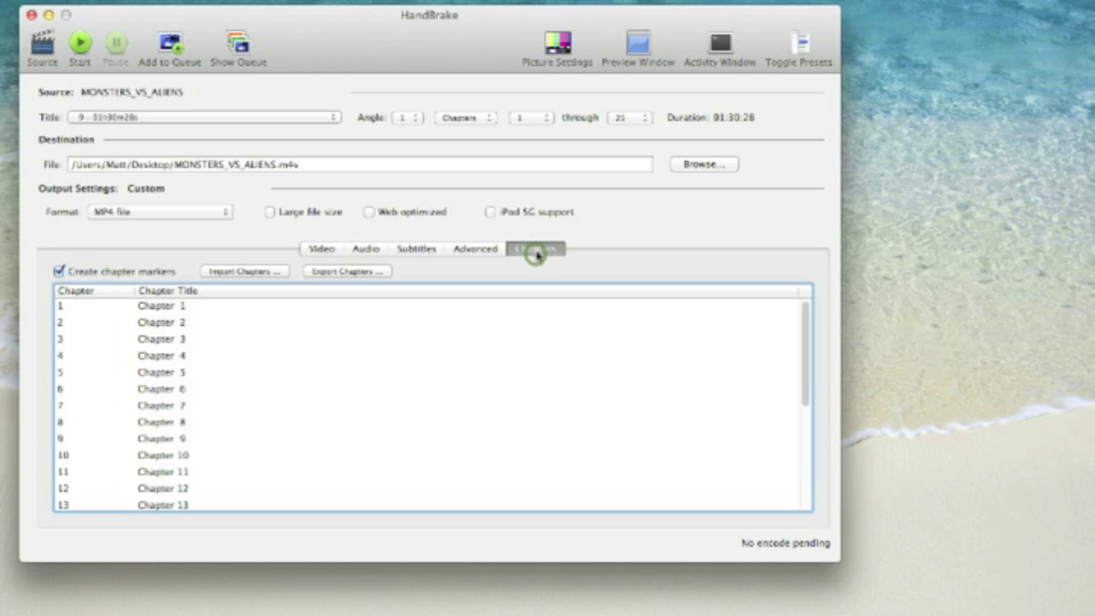
scroll(194, 409, "down", 10)
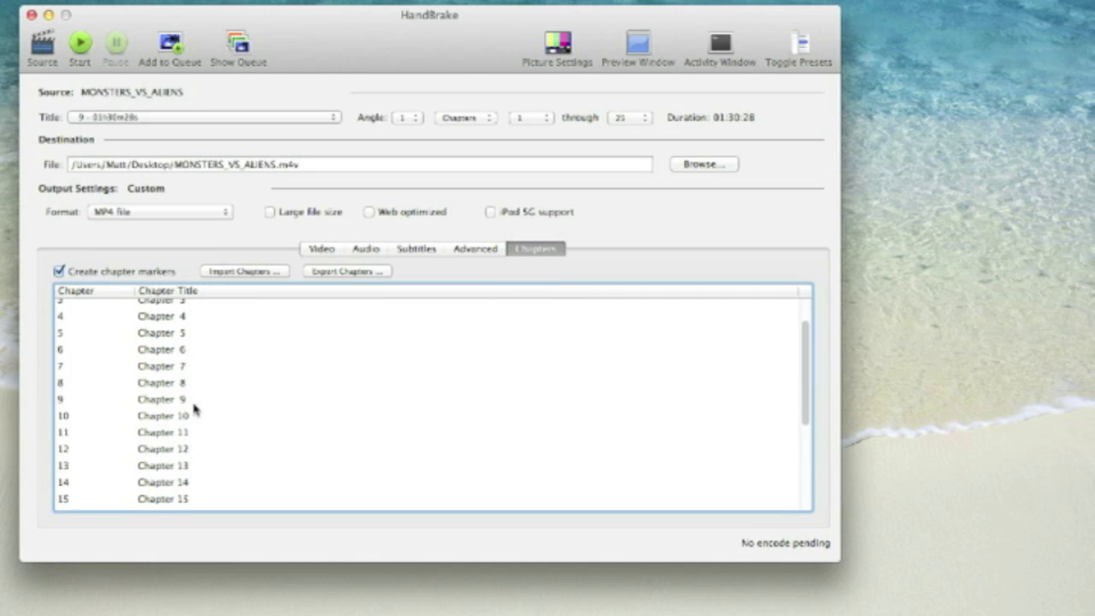
scroll(188, 445, "up", 2)
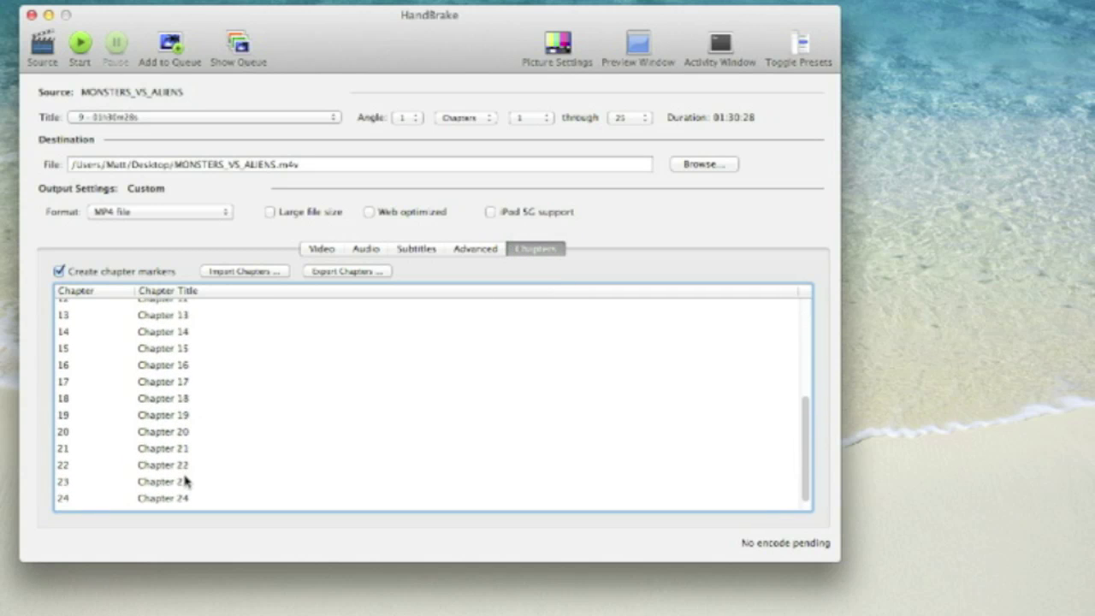
scroll(241, 414, "up", 5)
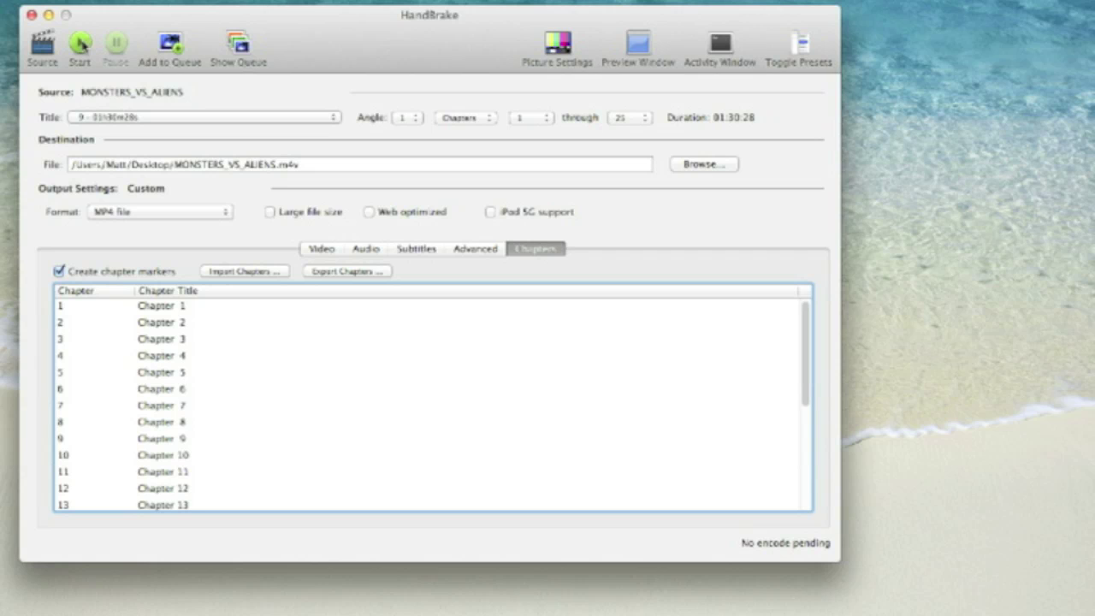
Encode title 9 to MONSTERS_VS_ALIENS.m4v and dismiss the queue-finished message
left_click(82, 43)
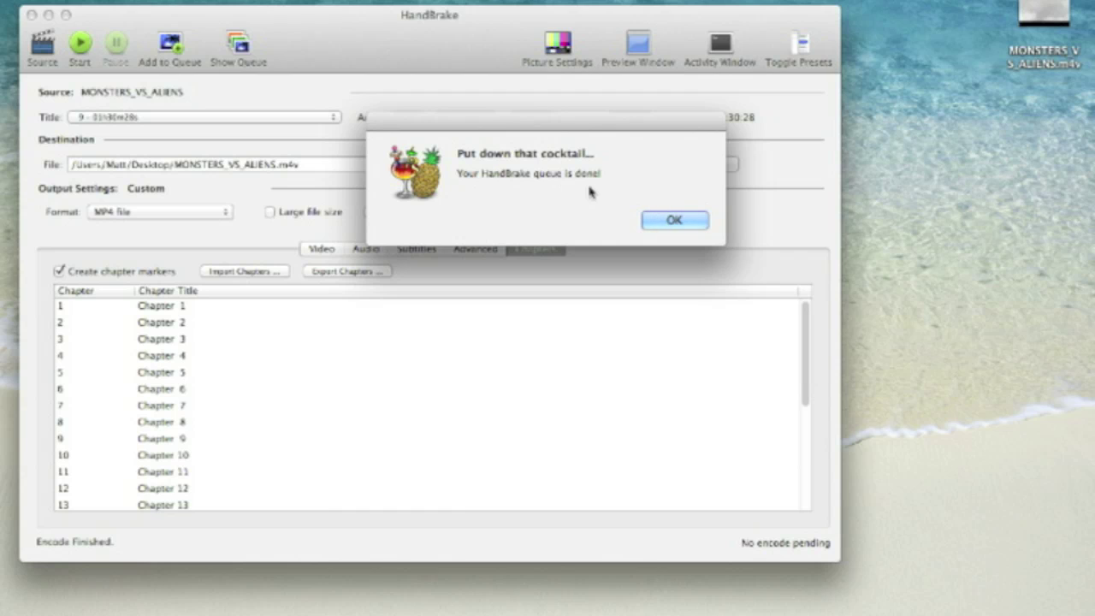
left_click(672, 221)
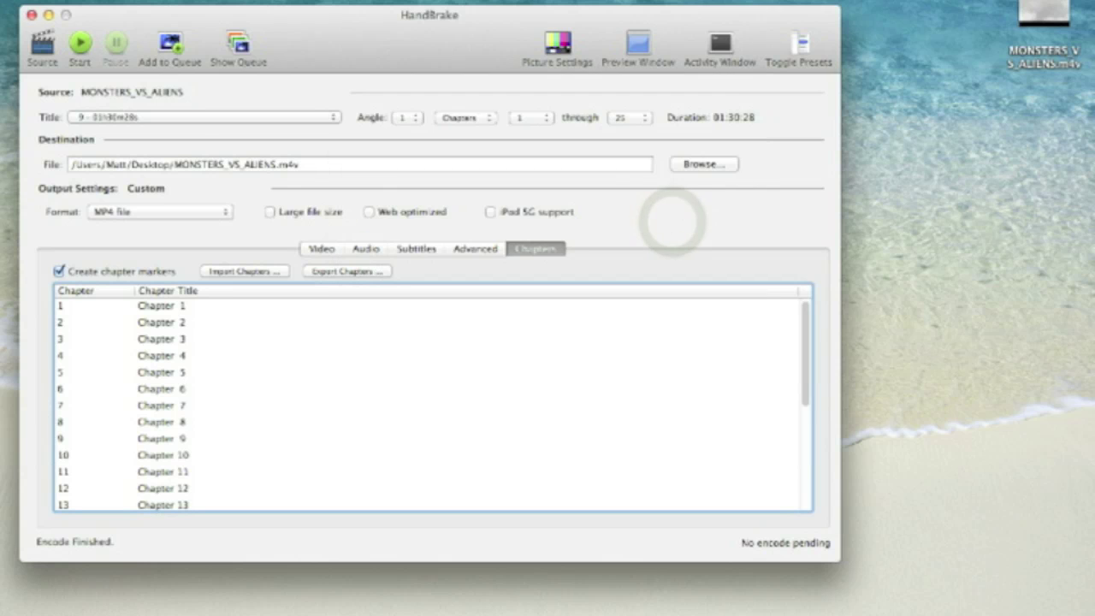
left_click(86, 0)
Quit HandBrake and play MONSTERS_VS_ALIENS.m4v in VLC, moving the video window down to reveal the playlist
left_click(98, 118)
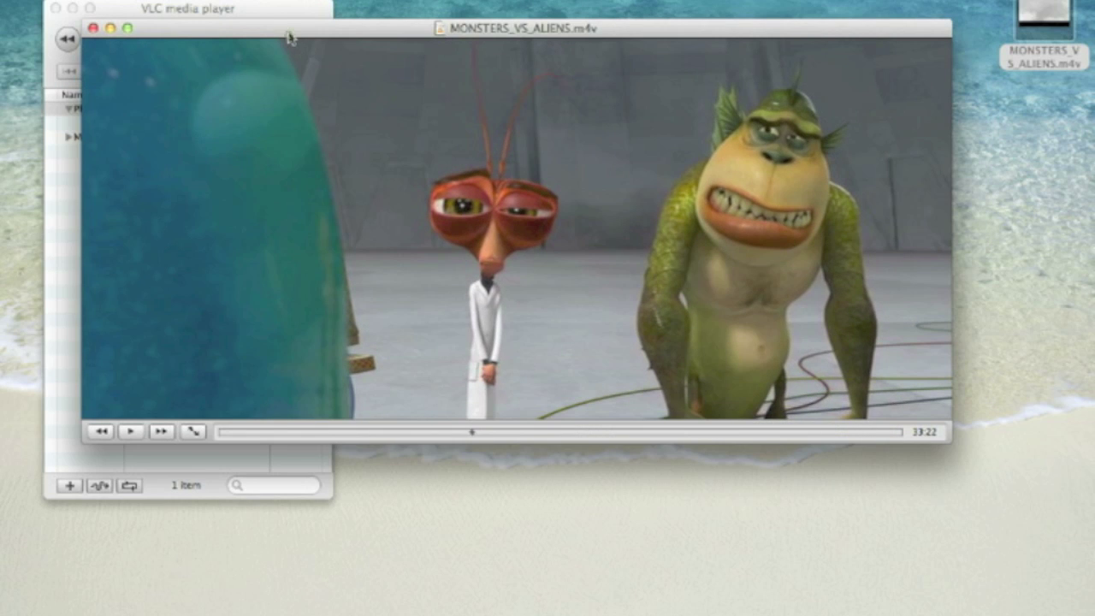
left_click_drag(288, 37, 333, 129)
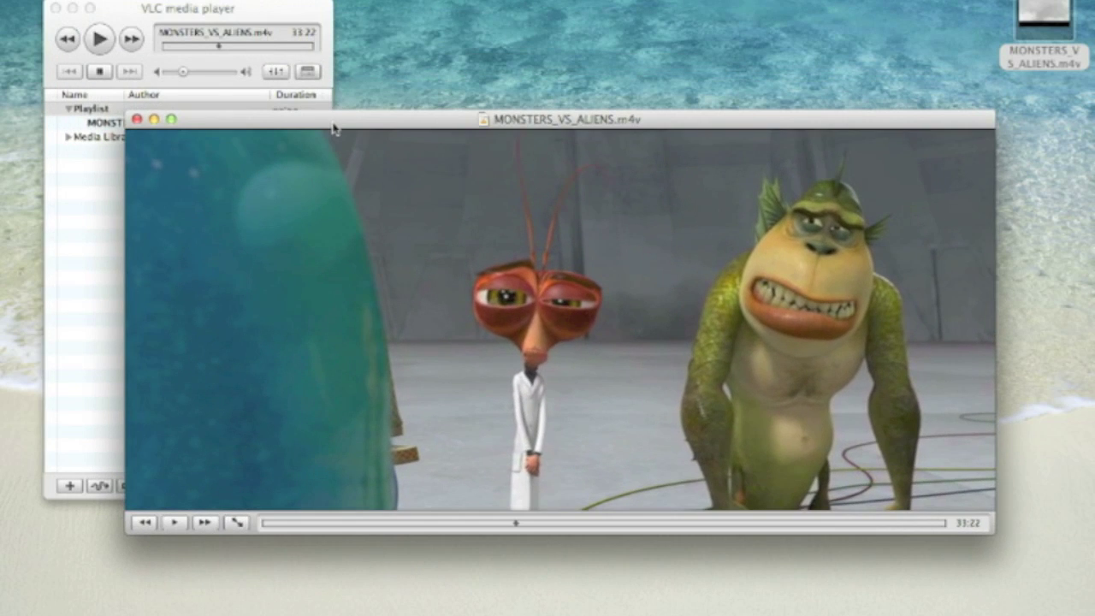